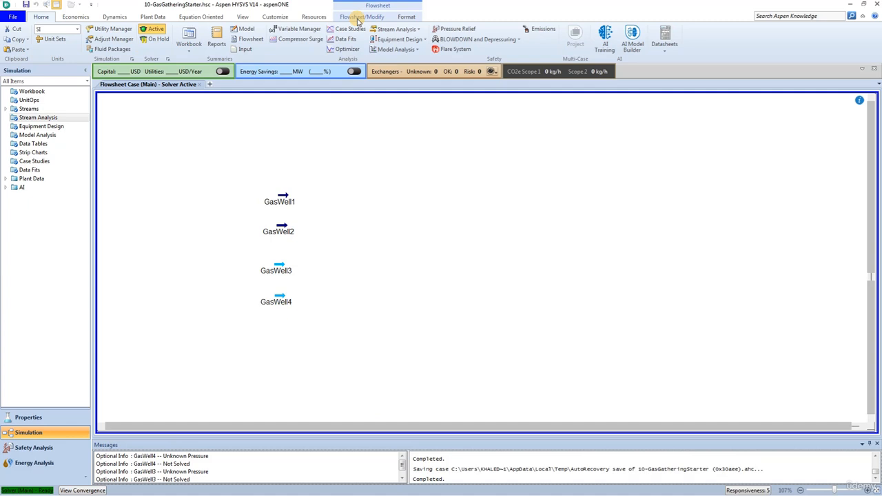
Place a pipe segment on the flowsheet beside the GasWell1 stream.
left_click(358, 17)
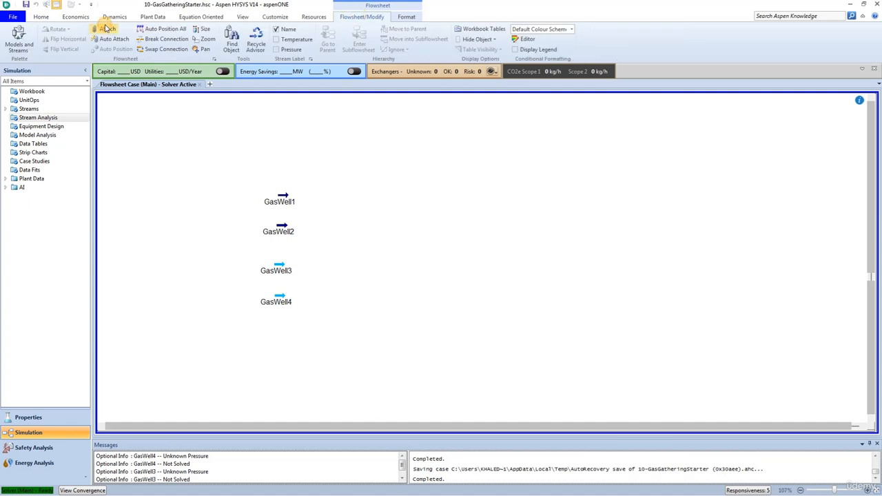
left_click(18, 38)
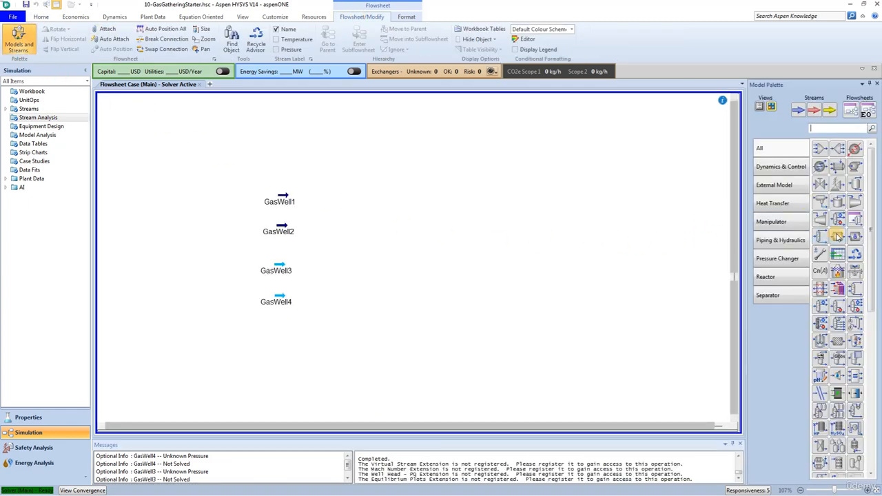
left_click_drag(837, 236, 321, 200)
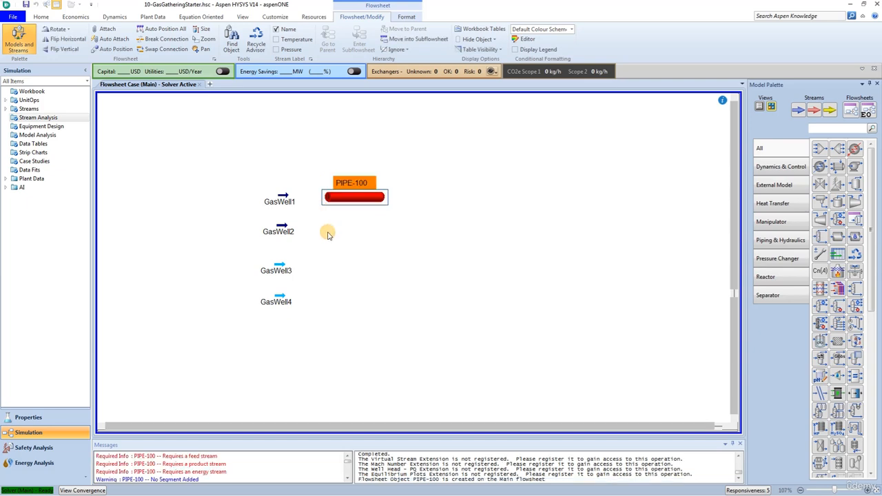
Connect the new pipe segment with GasWell1 as inlet, B1 Out as outlet and B1-Q as energy stream.
double_click(337, 200)
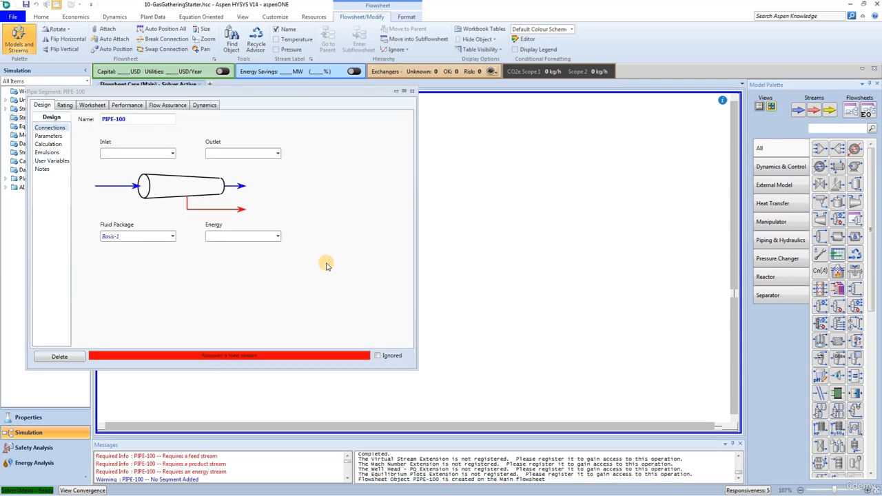
left_click(172, 154)
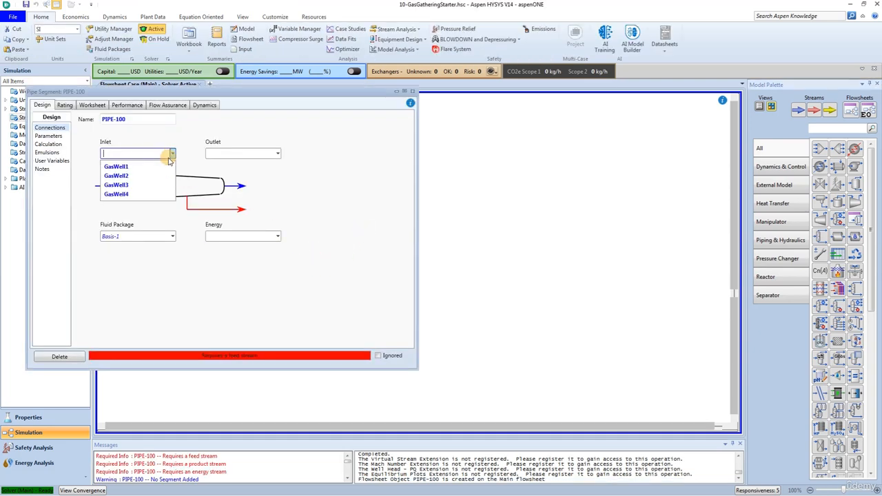
left_click(127, 169)
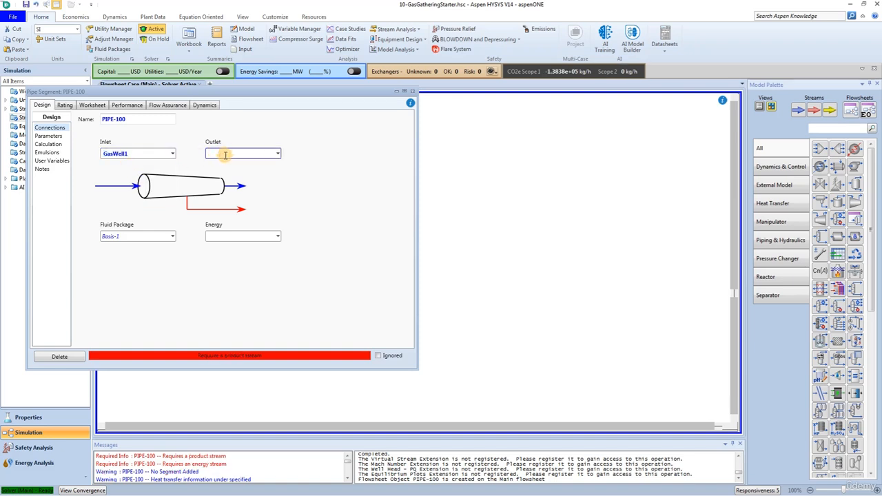
left_click(225, 155)
type("B1 Out")
key("Return")
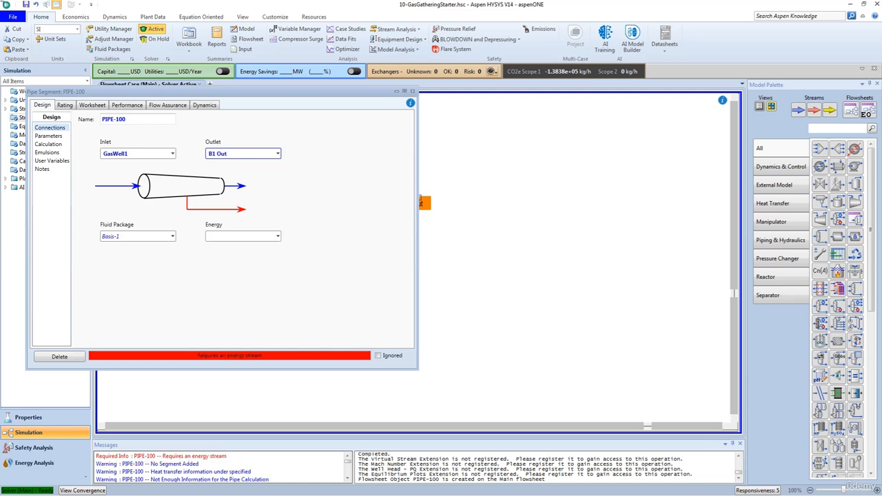
left_click(222, 234)
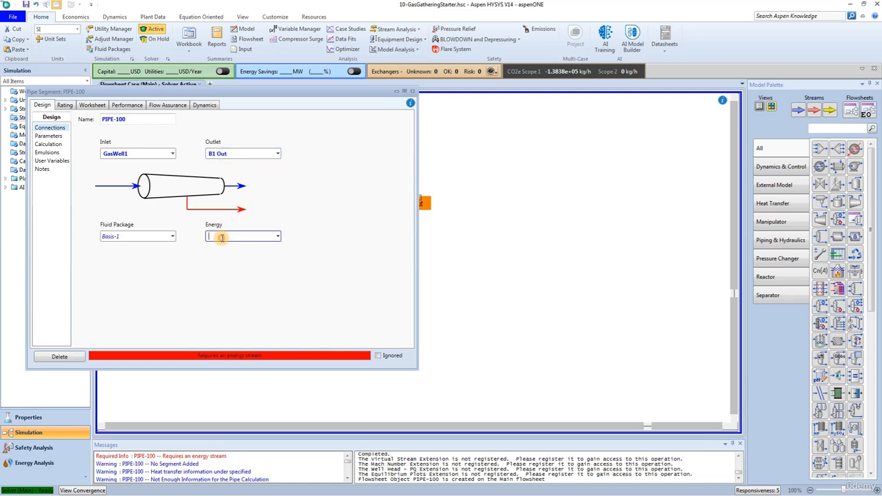
type("B1-Q")
key("Return")
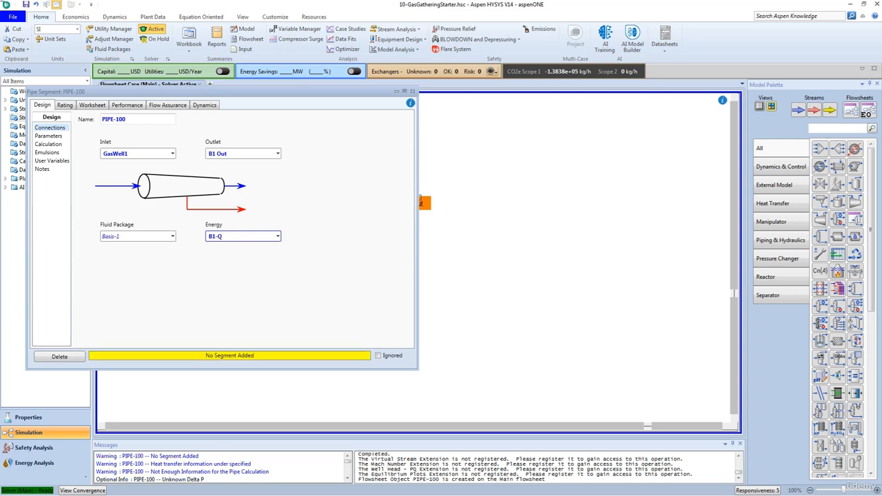
left_click(222, 267)
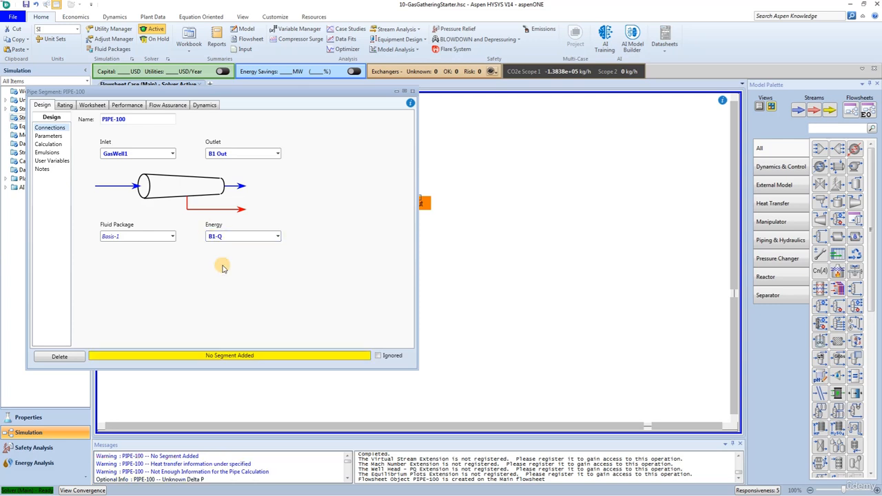
Set the pipe's horizontal, vertical and inclined flow correlations to Tulsa Unified Model (2-Phase).
left_click(48, 137)
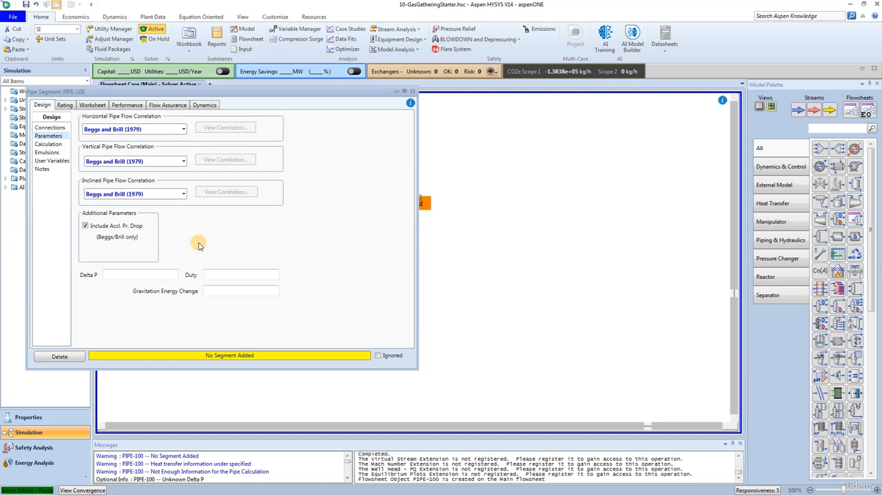
left_click(156, 130)
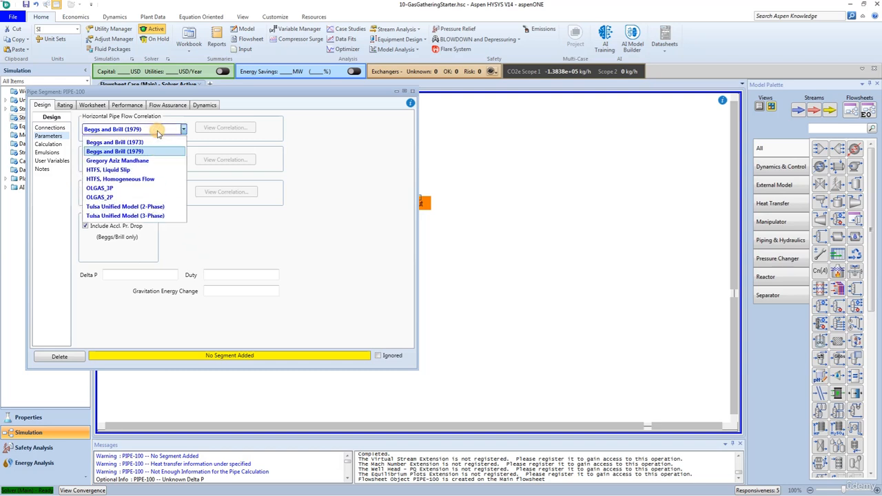
left_click(125, 207)
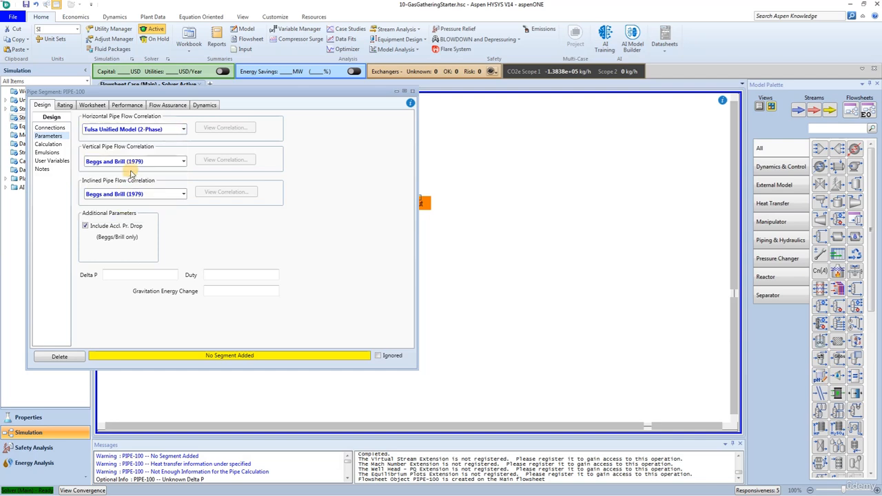
left_click(130, 161)
left_click(131, 284)
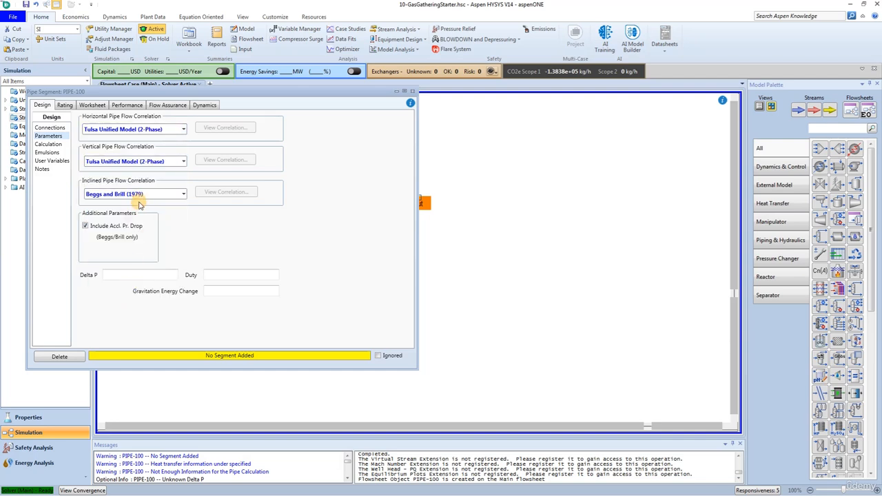
left_click(138, 195)
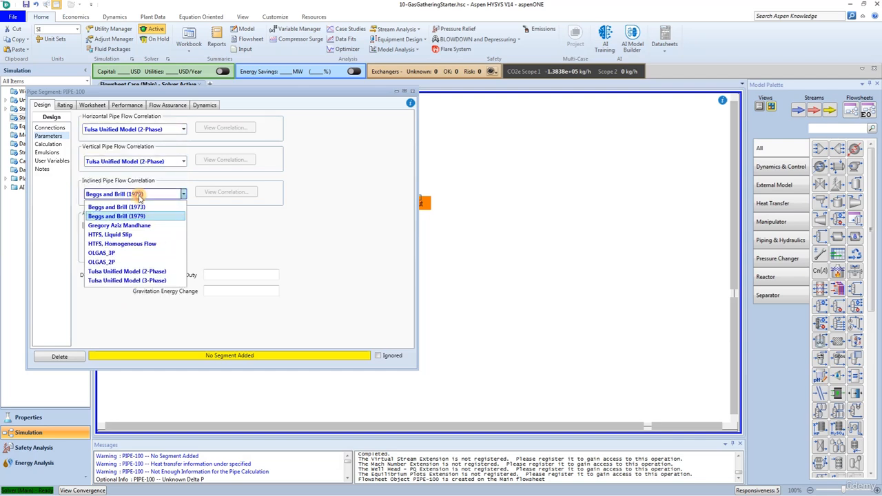
left_click(128, 272)
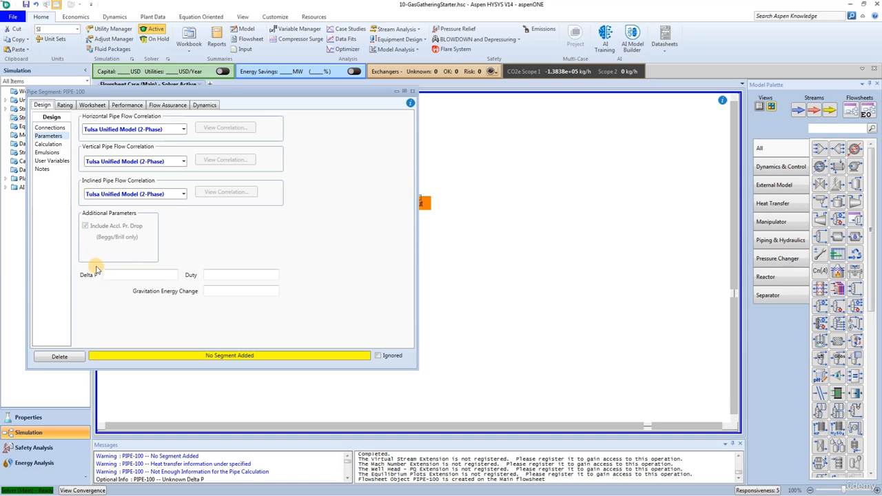
Append a first segment to the pipe's sizing profile with a length of 152 m and an elevation change of 6 m.
left_click(64, 106)
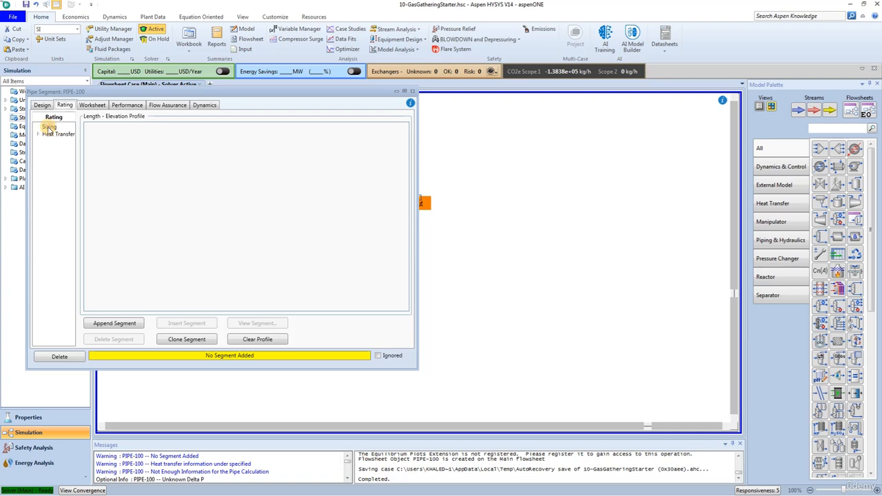
left_click(122, 324)
left_click(193, 156)
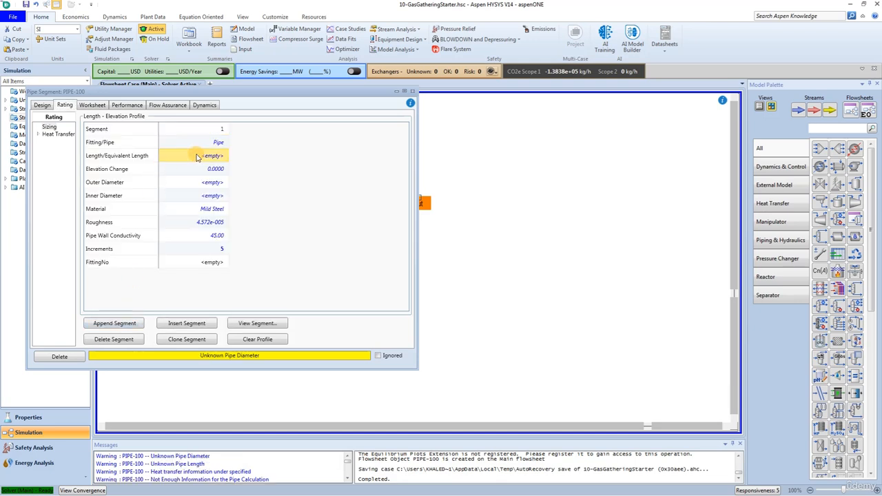
type("152")
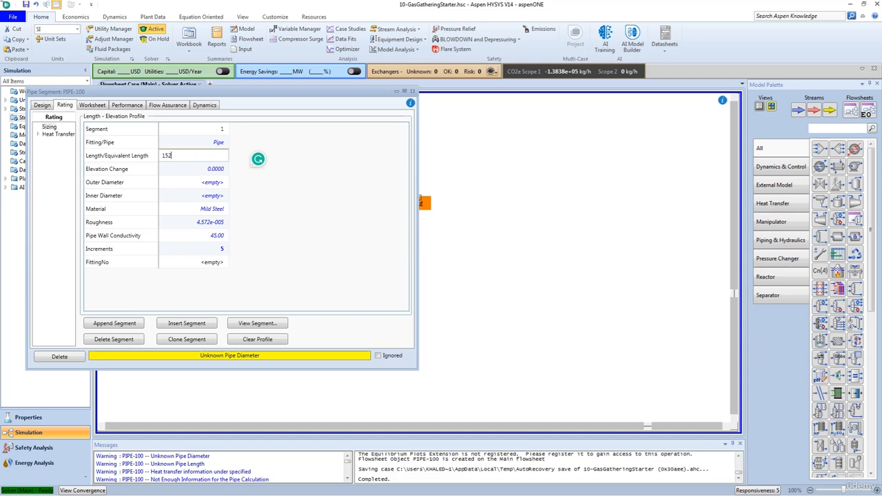
key("Return")
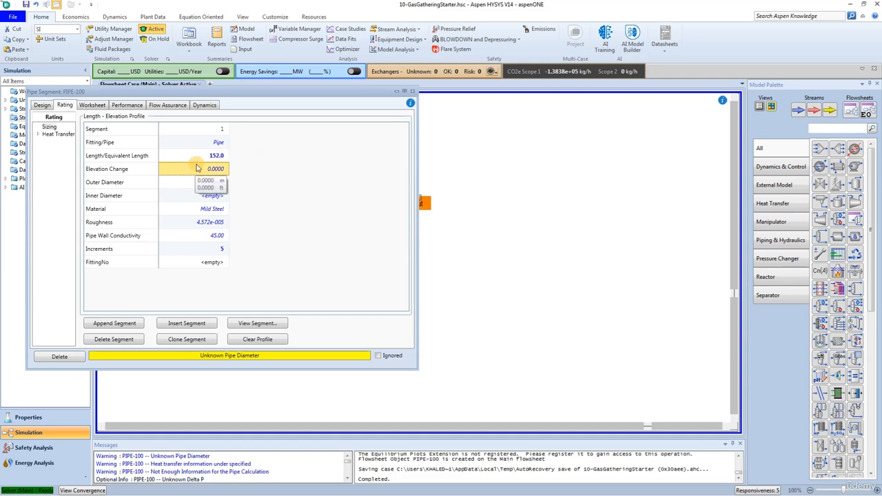
type("6")
key("Return")
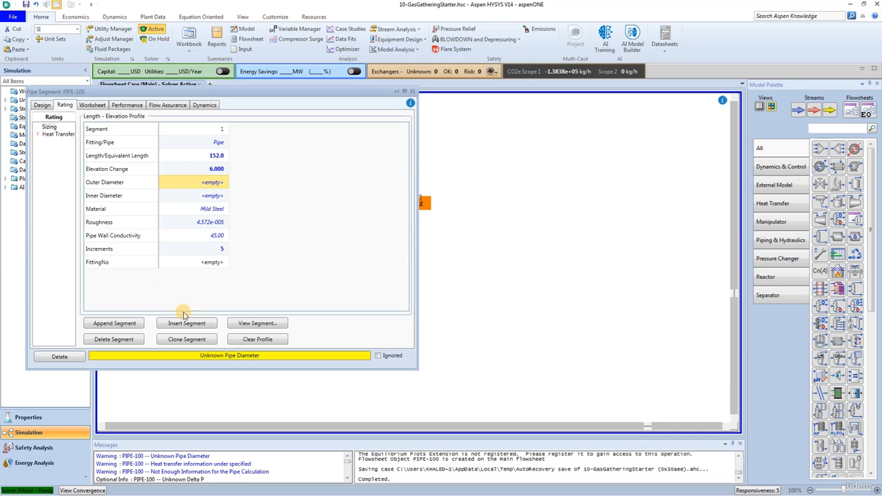
Specify Schedule 40 and an 80 mm nominal diameter for the pipe's first segment.
left_click(239, 325)
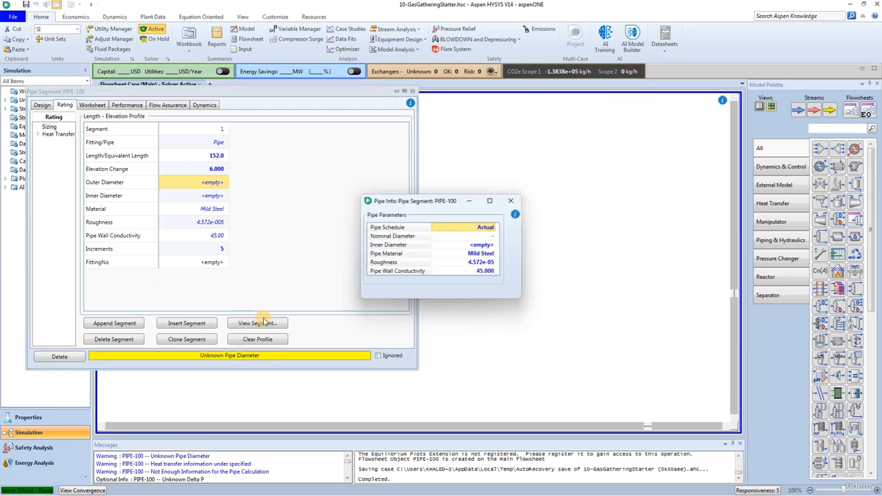
left_click(485, 226)
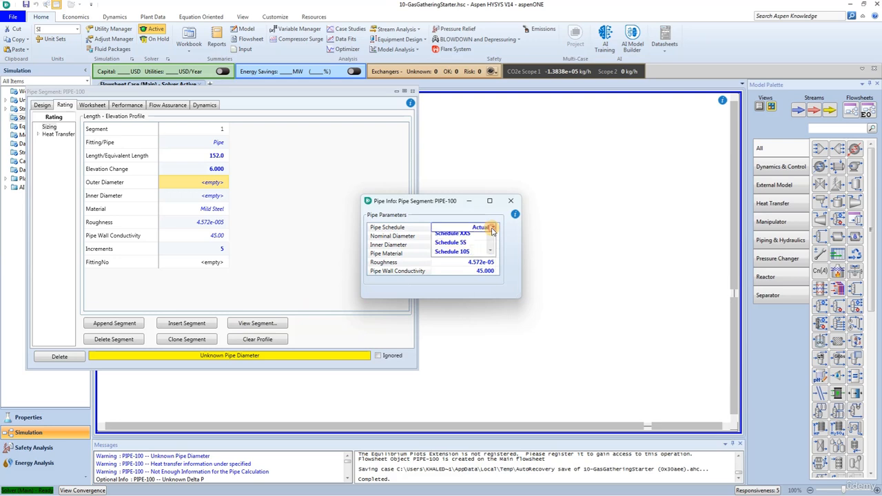
left_click(493, 227)
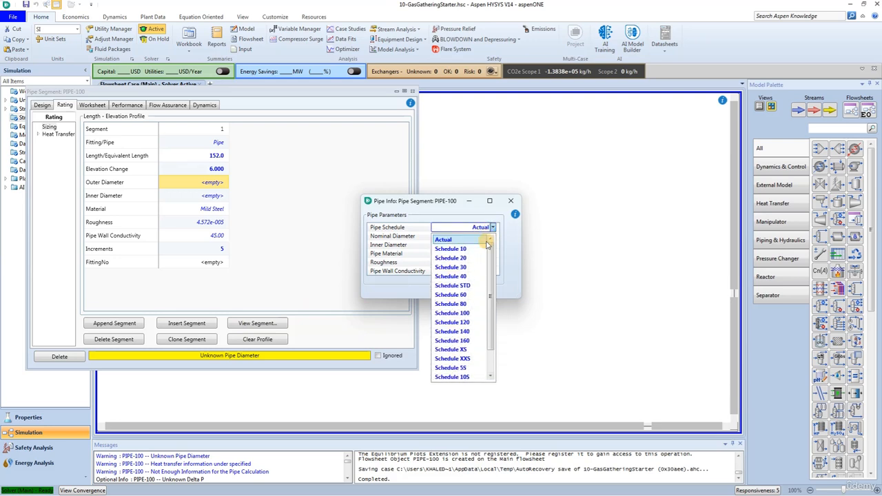
left_click(463, 276)
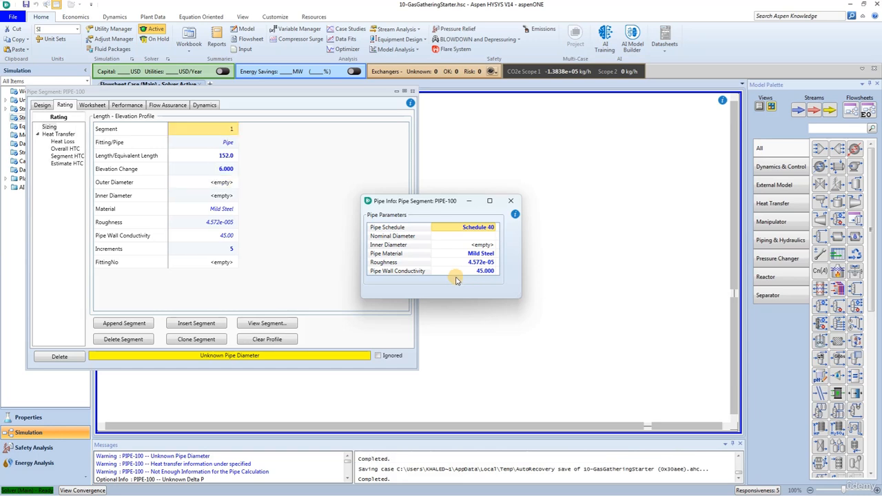
left_click(476, 236)
left_click(493, 235)
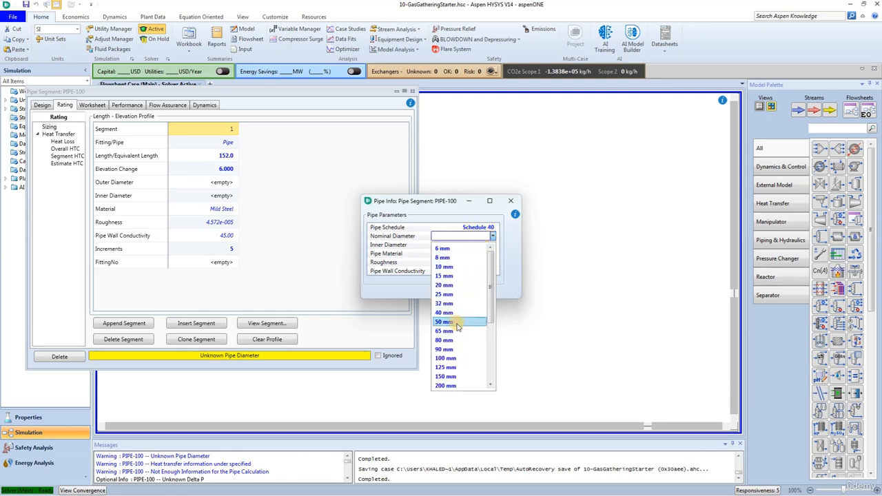
left_click(455, 340)
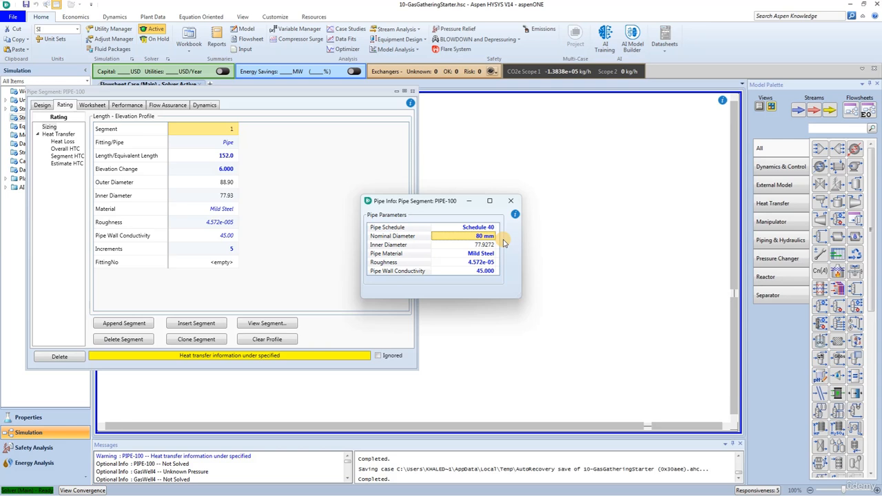
left_click(510, 200)
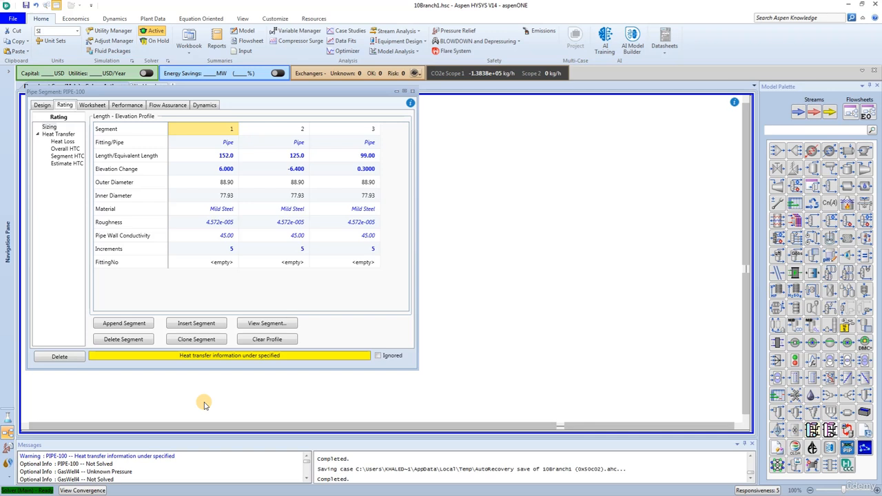
Include the pipe wall, inner HTC and outer HTC in the pipe's heat transfer coefficient estimation.
left_click(63, 166)
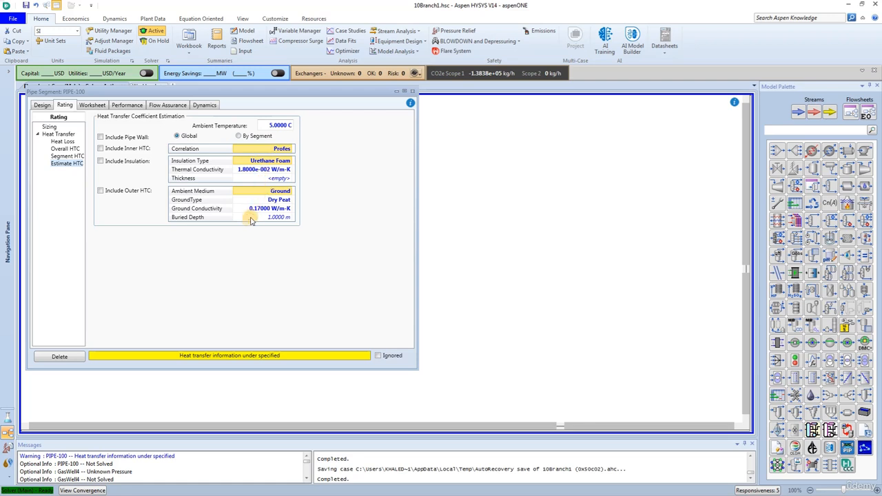
left_click(100, 137)
left_click(100, 148)
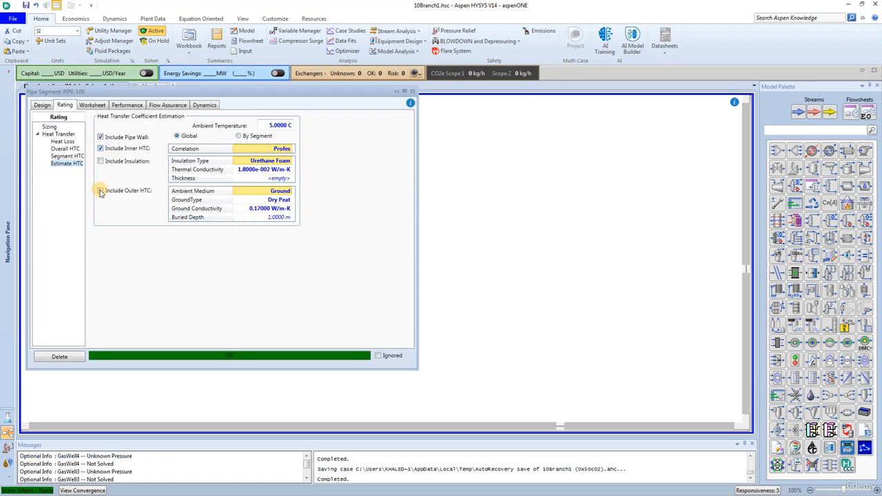
left_click(100, 191)
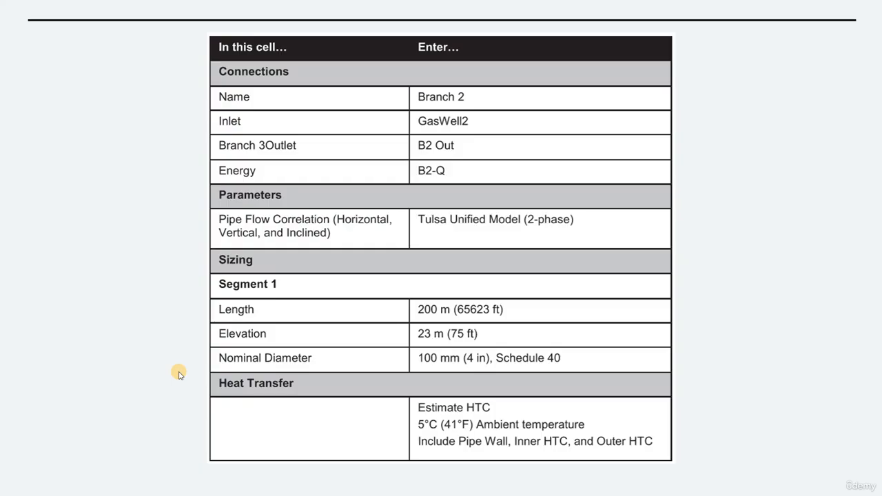
key("Right")
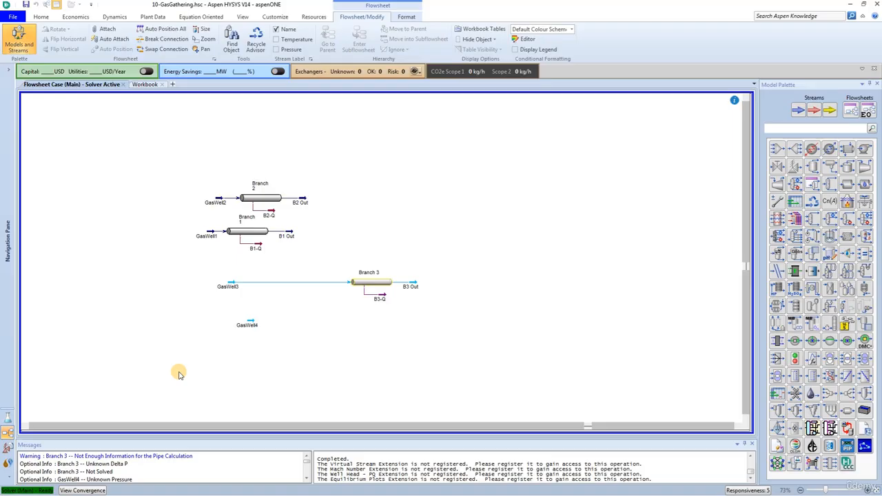
Set the increments to 10 for all three segments in Branch 3's sizing profile.
double_click(363, 283)
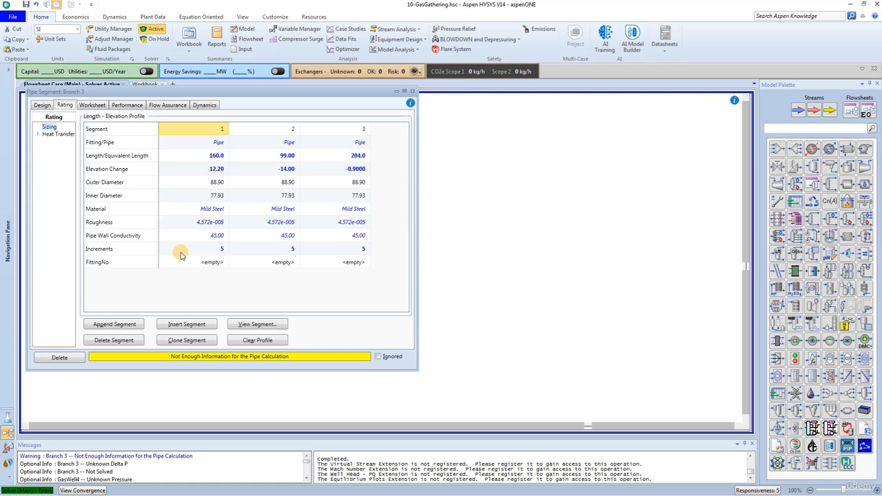
left_click(196, 249)
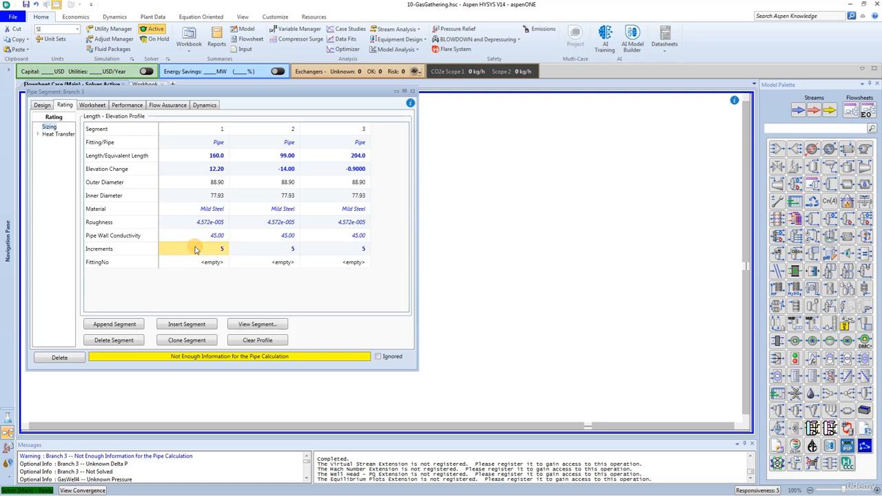
type("10")
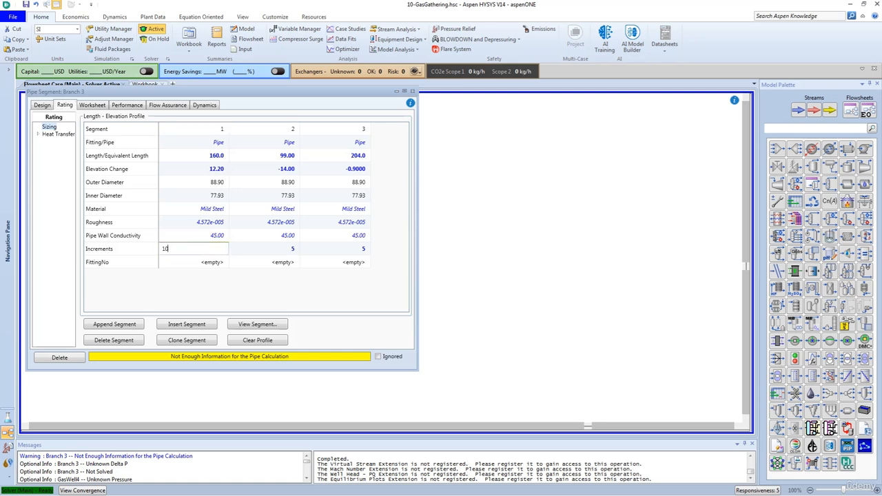
left_click(262, 250)
type("10")
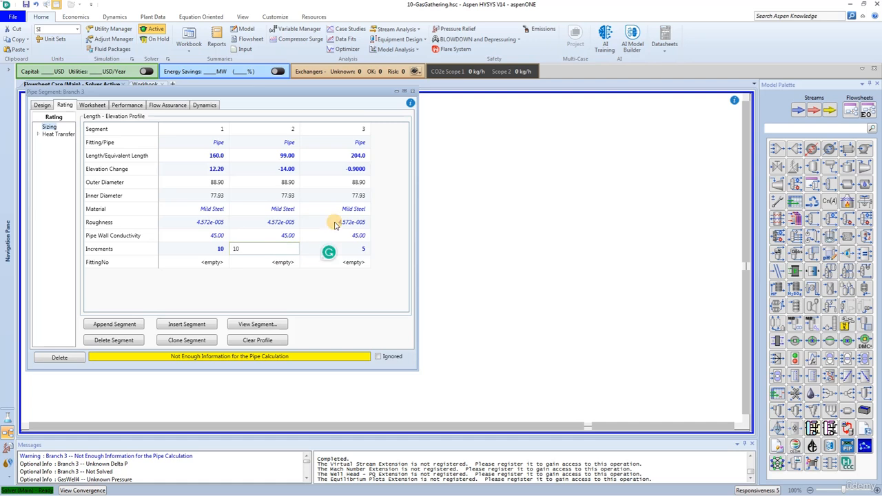
left_click(347, 247)
type("10")
key("Return")
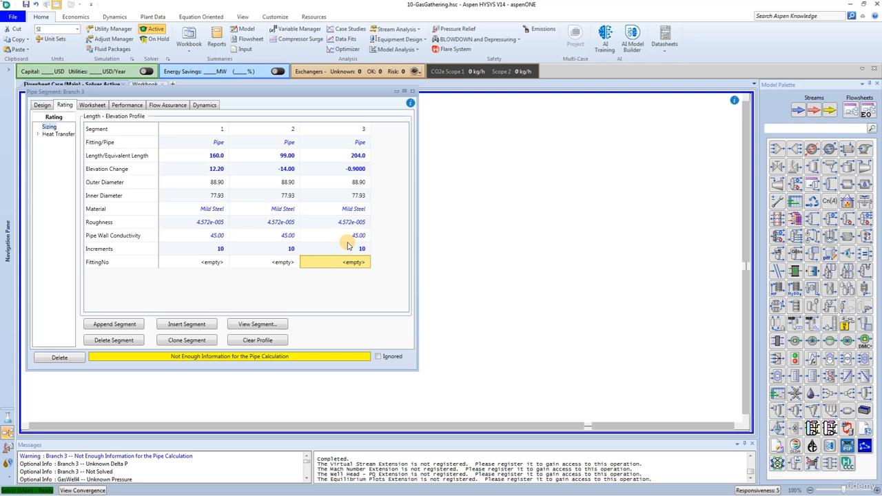
left_click(412, 91)
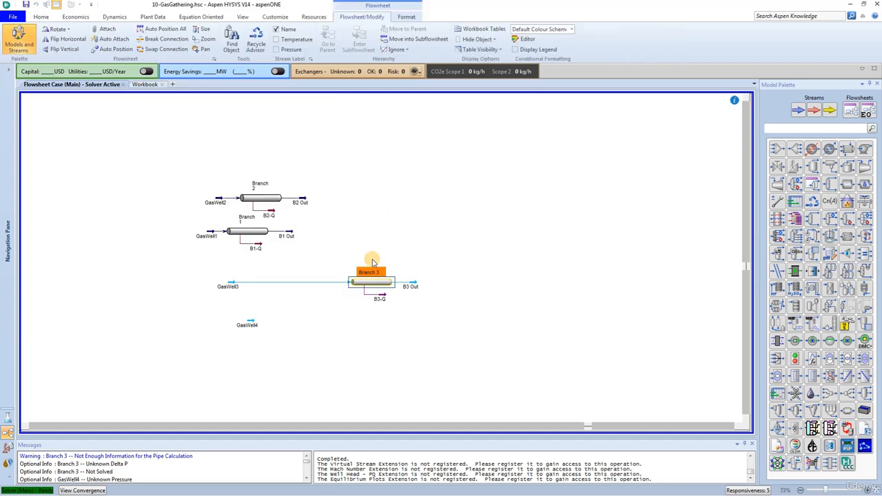
left_click(340, 367)
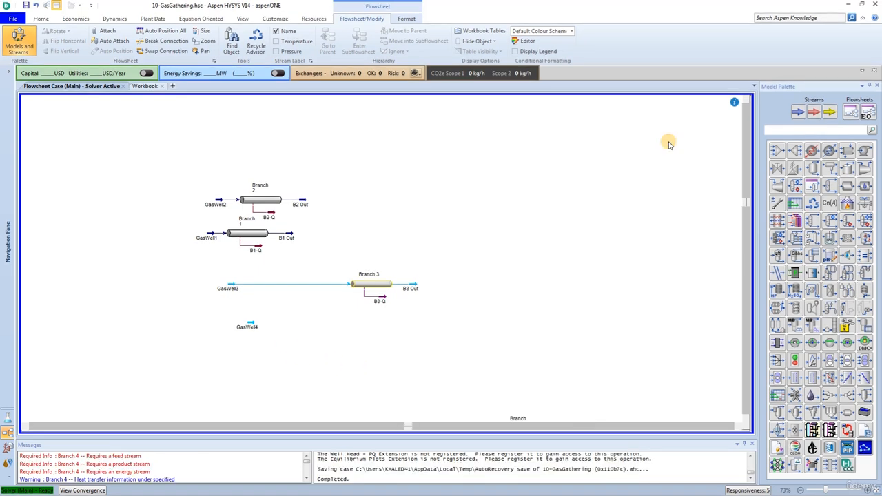
Add a mixer downstream of Branches 1 and 2 and name it Junction 1.
left_click_drag(793, 156, 341, 221)
double_click(341, 220)
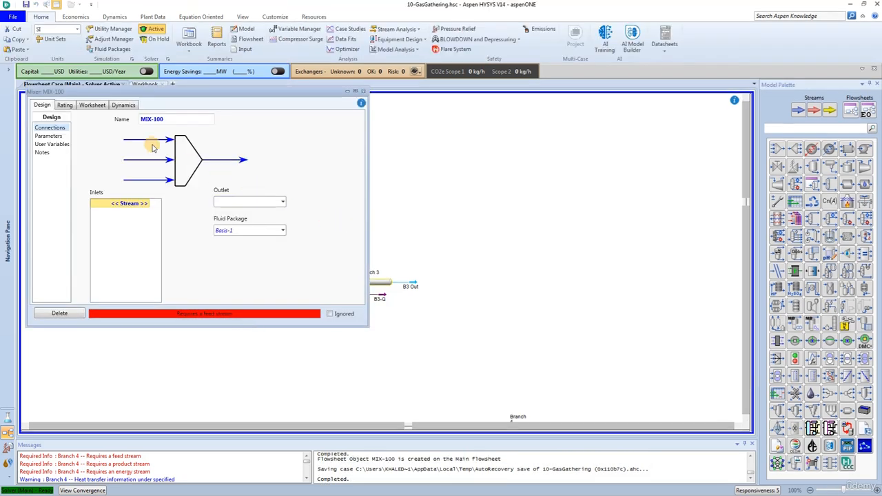
left_click(171, 119)
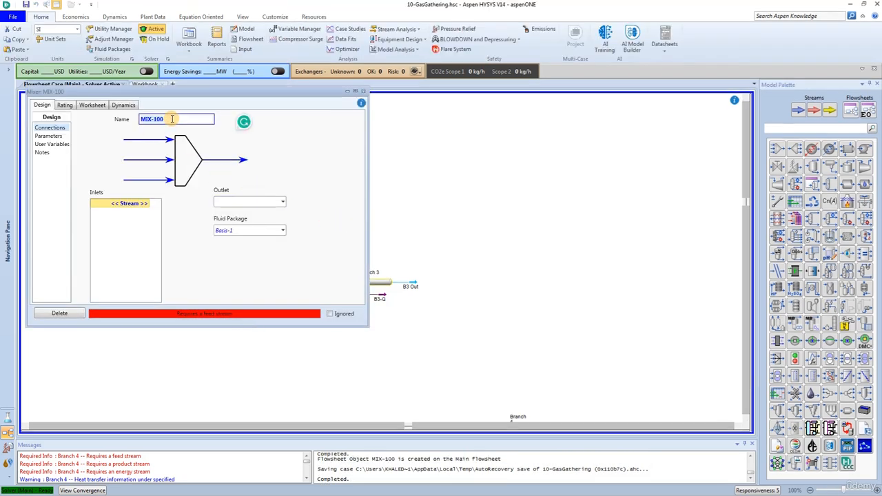
type("Junction 1")
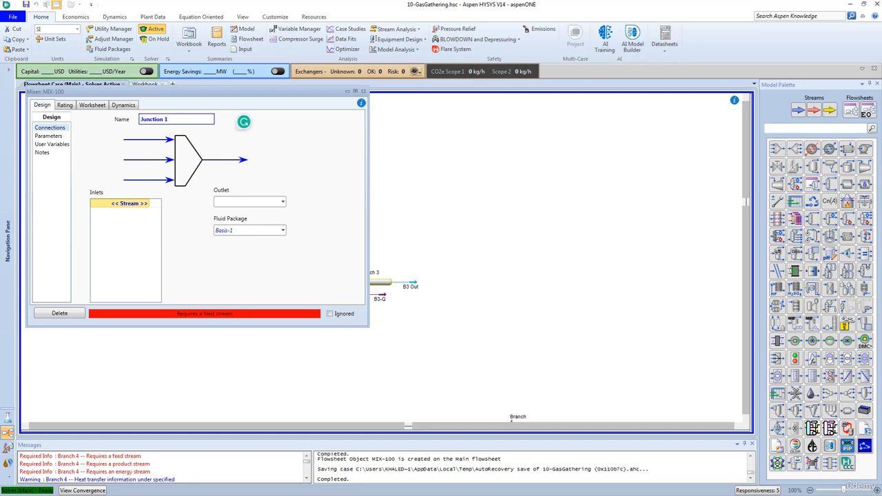
key("Return")
Connect the B1 Out and B2 Out streams as inlets of Junction 1.
left_click(146, 207)
left_click(146, 205)
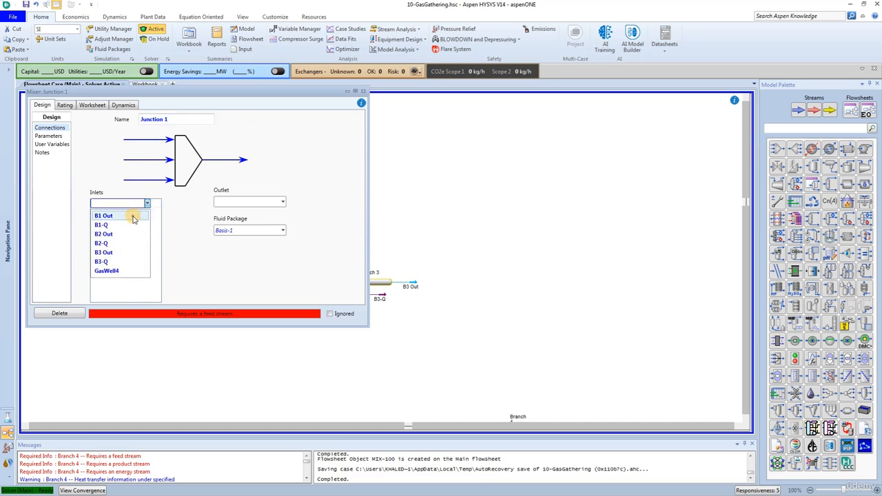
left_click(134, 216)
left_click(145, 212)
left_click(146, 212)
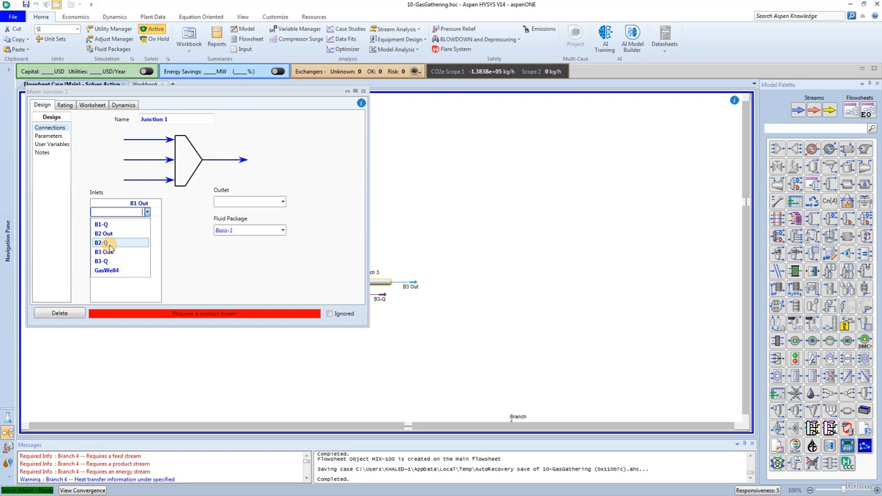
left_click(105, 234)
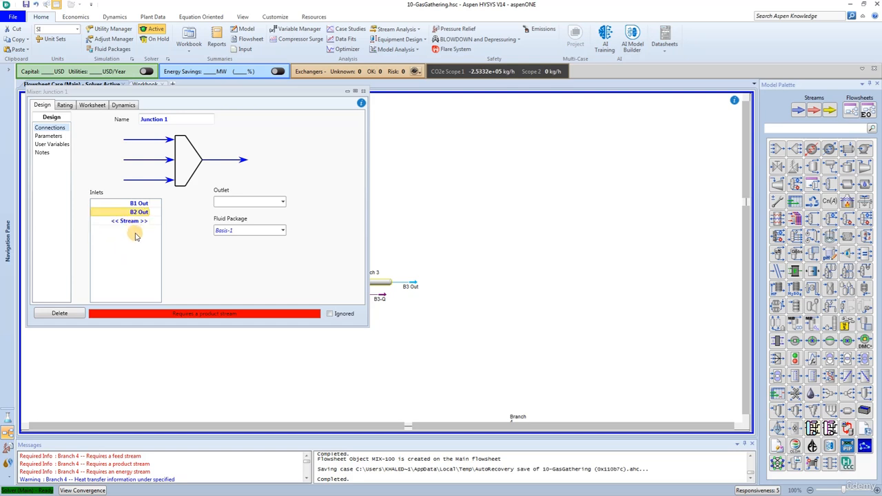
Create the outlet stream J1 Out for Junction 1 and open the mixer's parameters.
left_click(220, 202)
type("J1 Out")
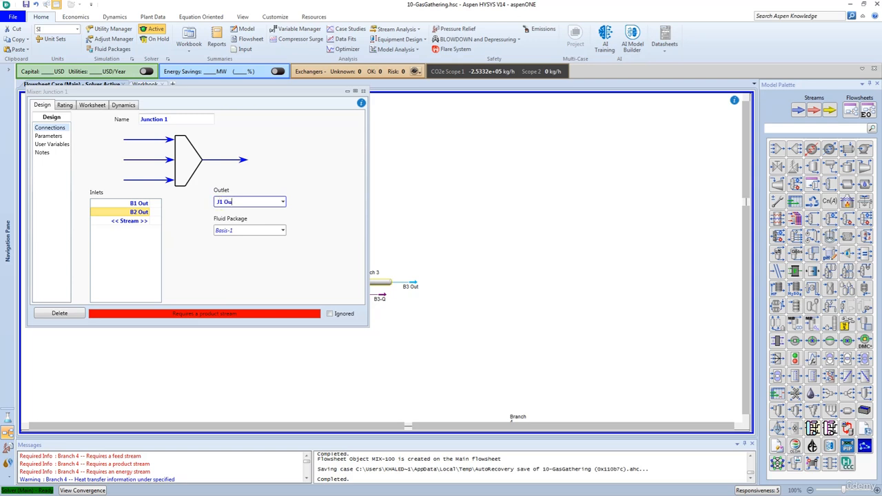
key("Return")
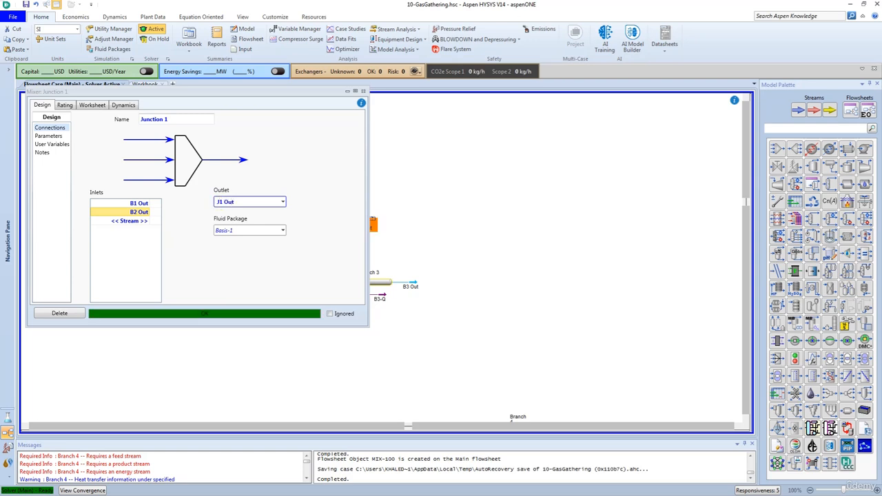
left_click(137, 204)
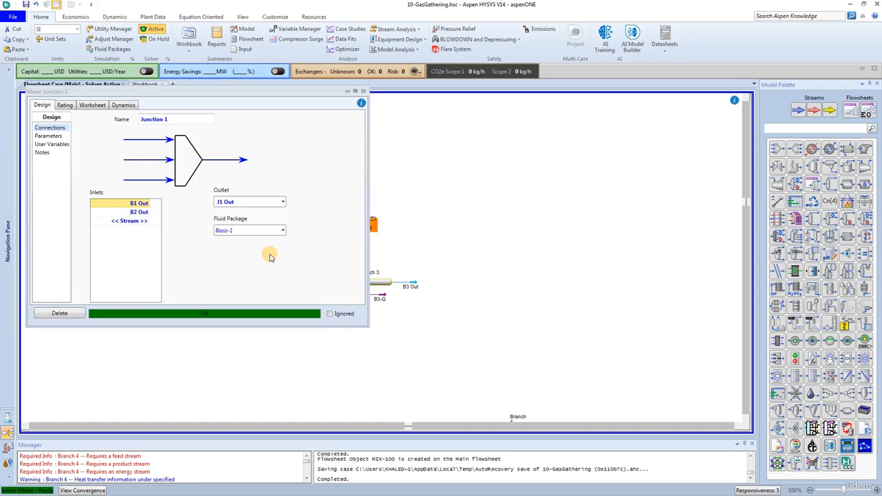
left_click(43, 136)
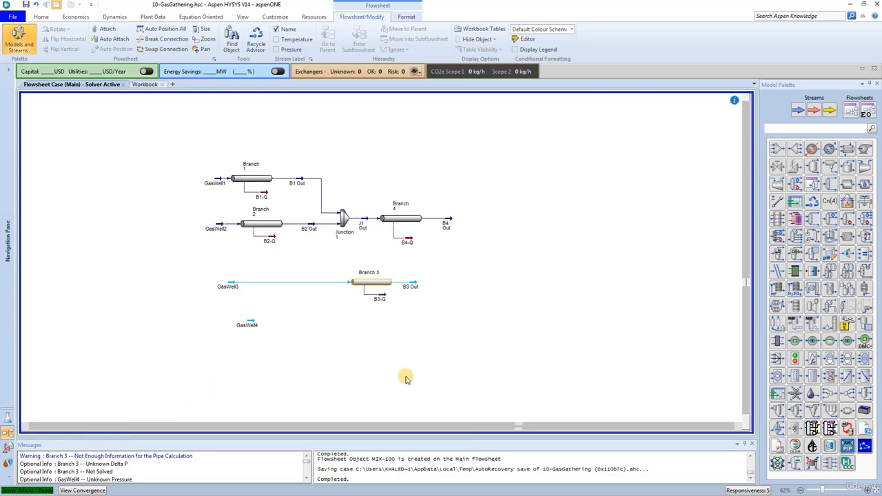
Add a mixer downstream of Branches 3 and 4 and name it Junction 2.
left_click_drag(776, 148, 434, 308)
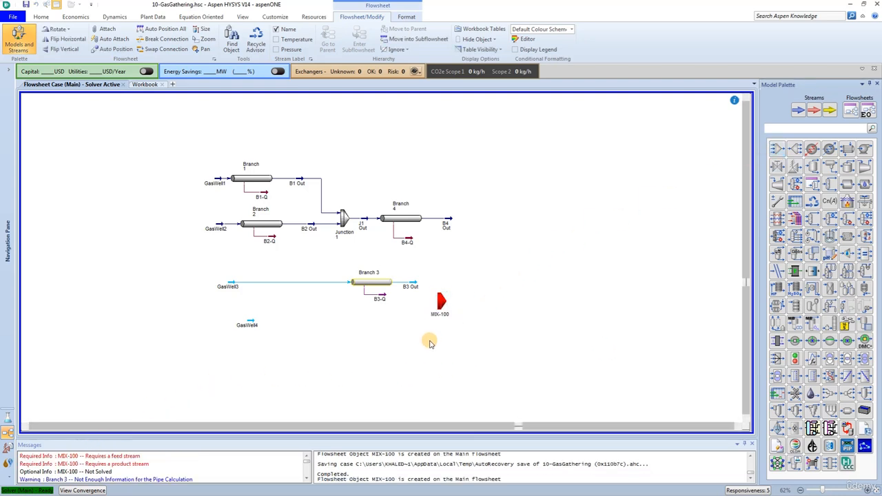
double_click(439, 300)
left_click_drag(113, 11, 318, 158)
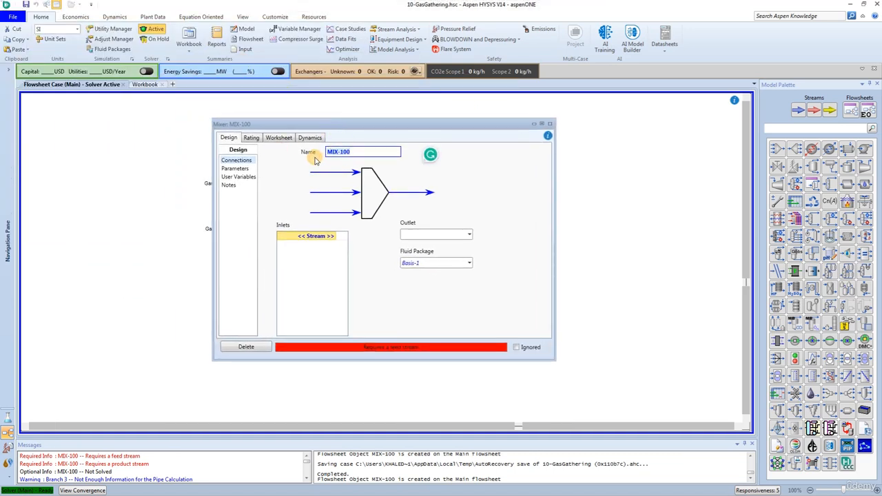
key("BackSpace")
type("Junction 2")
key("Return")
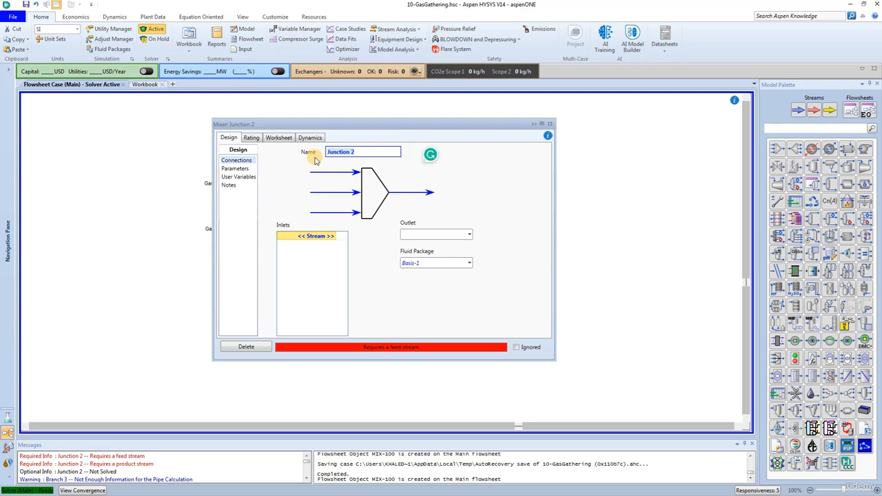
Connect B3 Out and B4 Out as inlets of Junction 2 and create its outlet stream J2 Out.
left_click(330, 236)
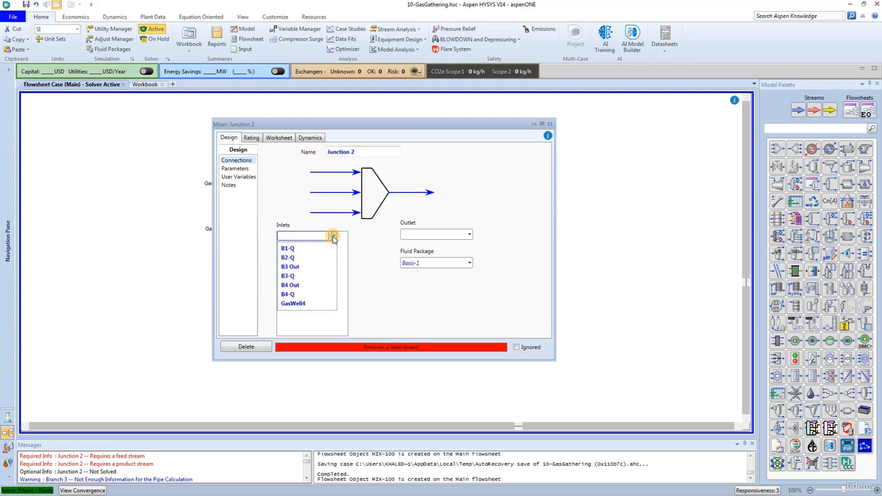
left_click(309, 267)
left_click(335, 246)
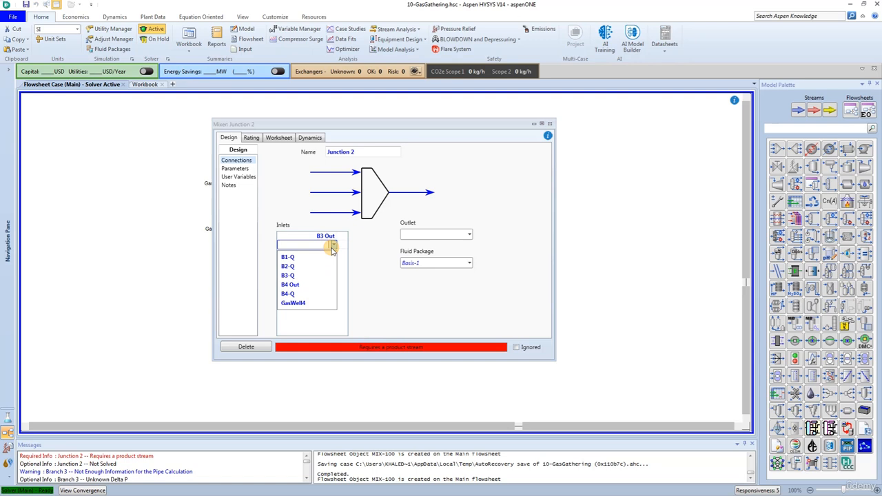
left_click(313, 290)
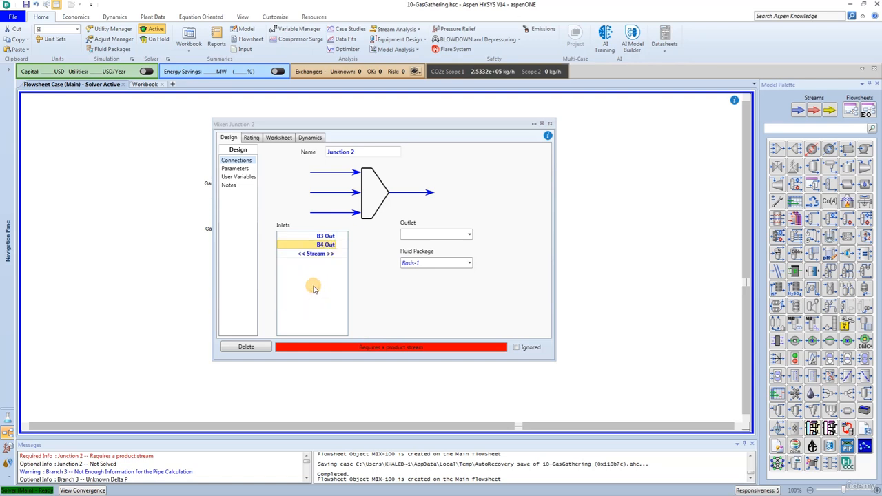
left_click(431, 235)
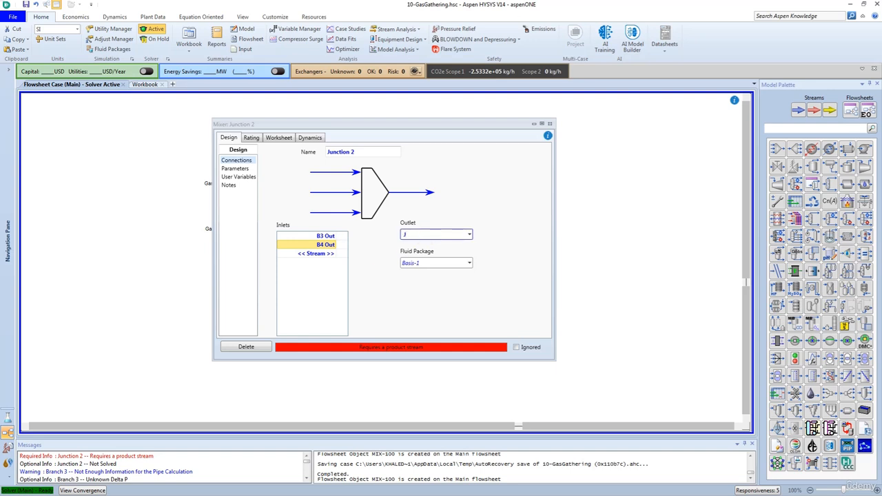
type("J2 Out")
key("Return")
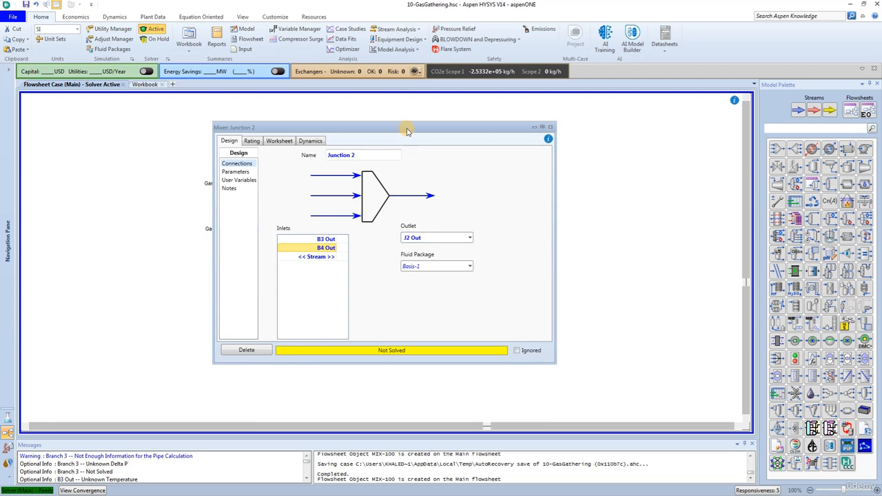
Set Junction 2's automatic pressure assignment to Equalize All.
left_click_drag(406, 128, 686, 131)
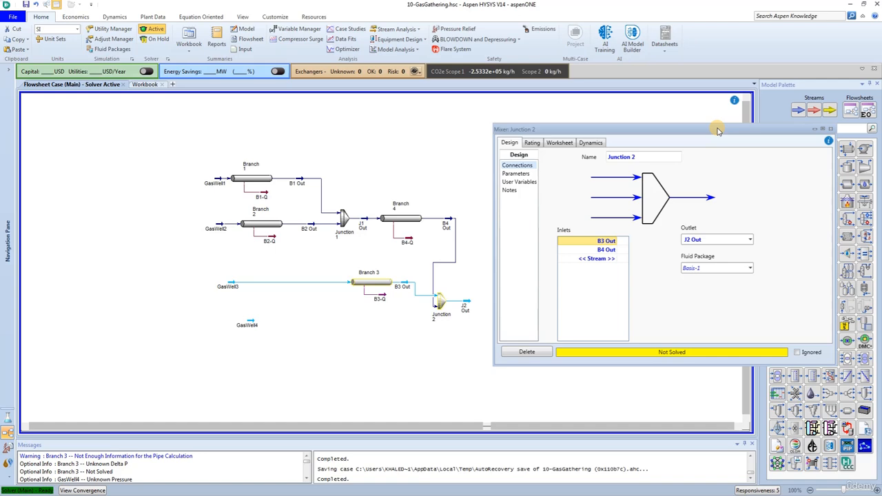
left_click(519, 174)
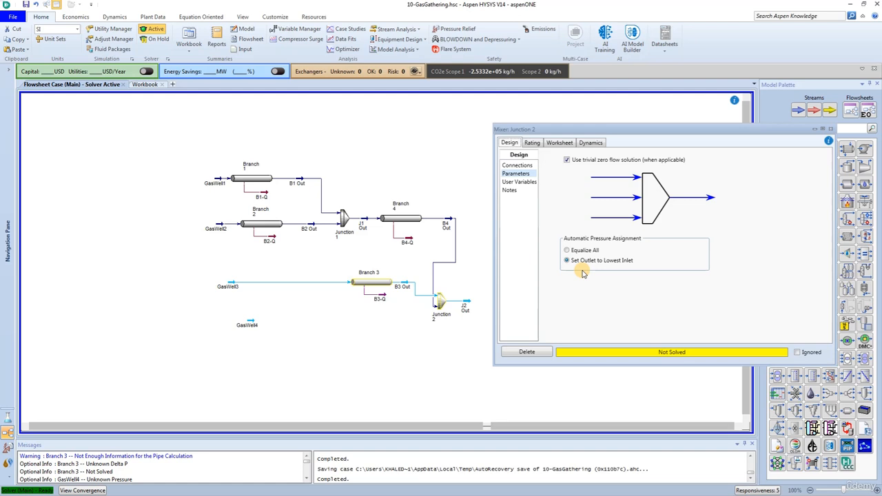
left_click(567, 250)
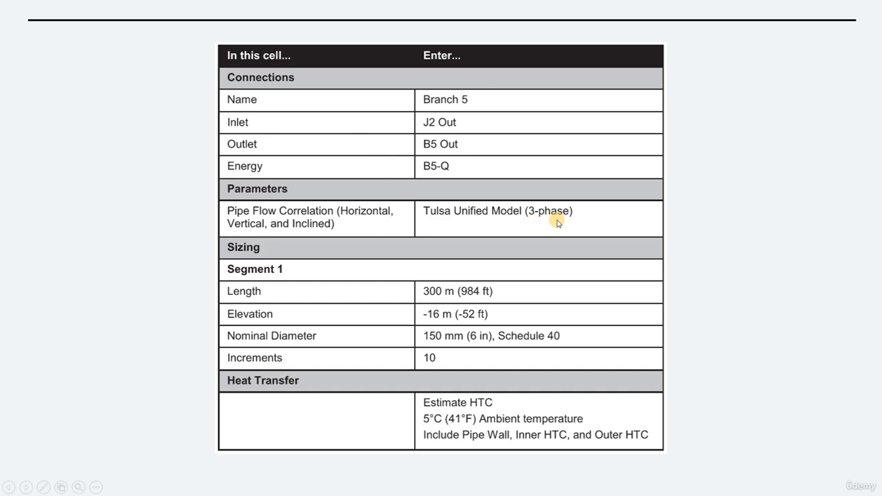
key("Right")
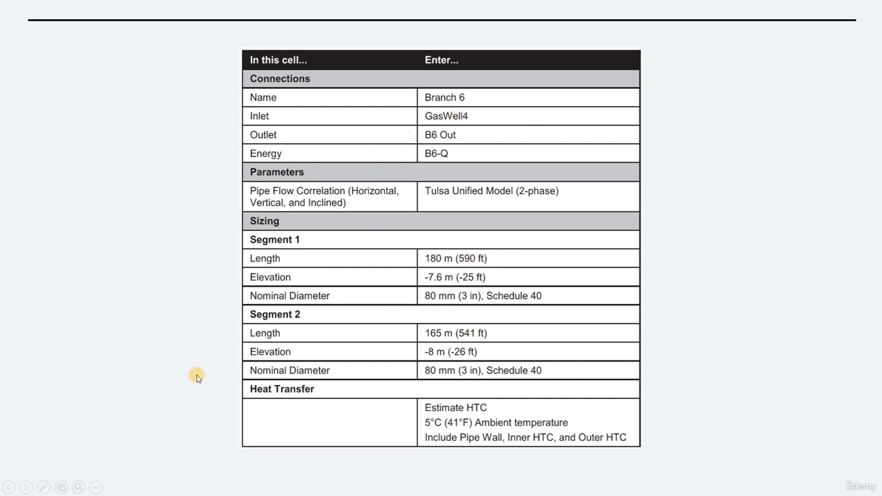
left_click(561, 207)
key("alt+Tab")
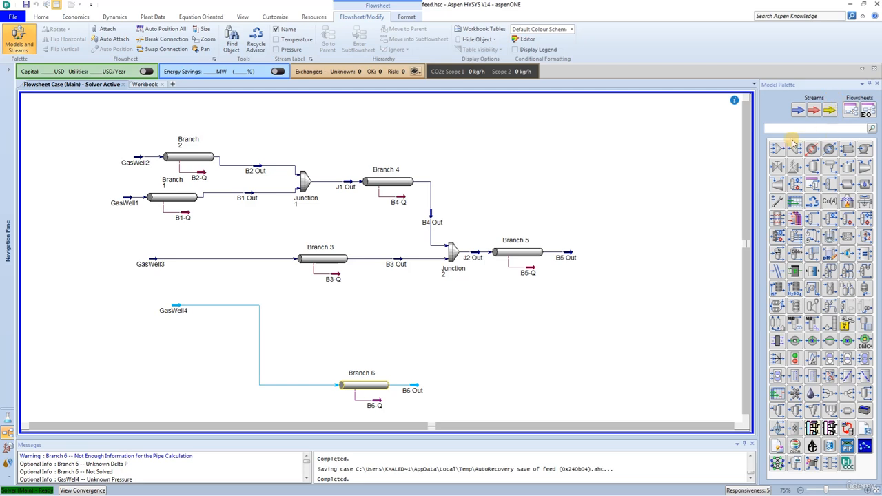
Add a mixer downstream of Branches 5 and 6 and name it Junction 3.
left_click_drag(778, 150, 604, 333)
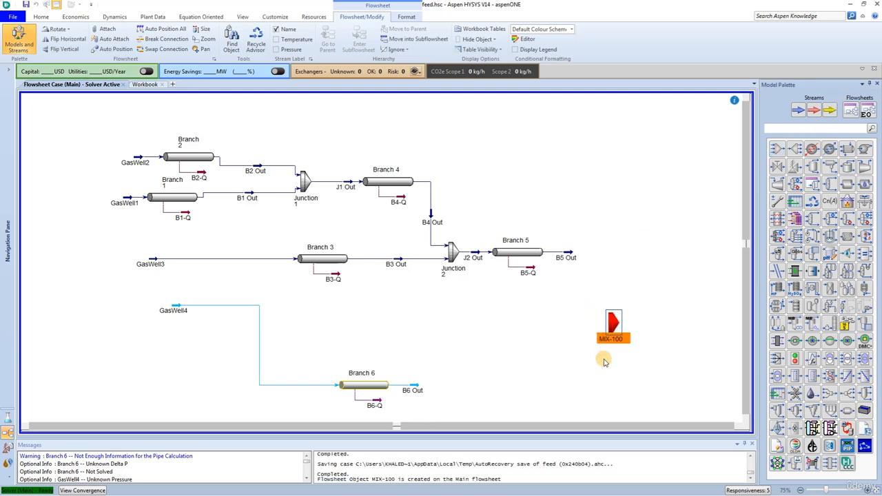
double_click(613, 322)
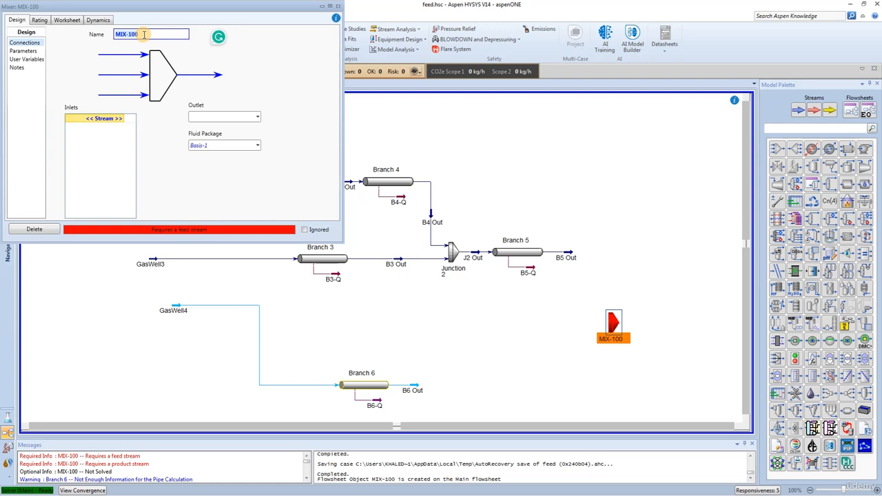
key("BackSpace")
type("Junction 3")
key("Return")
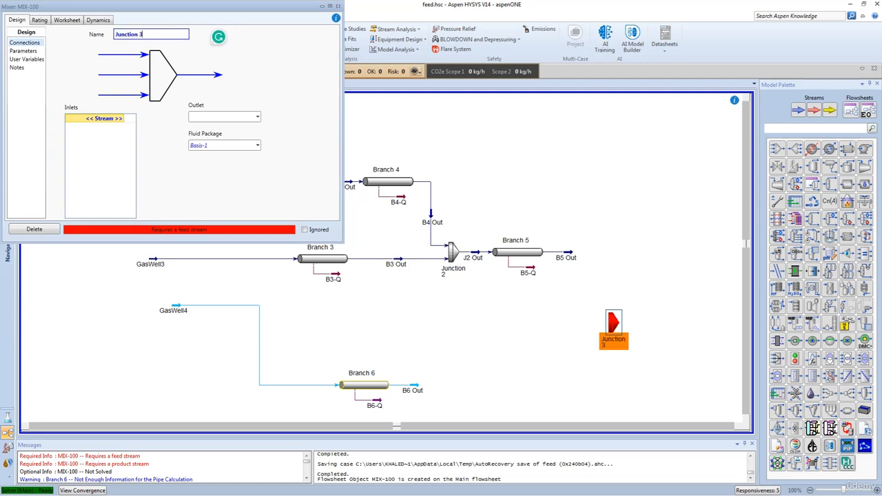
left_click(141, 34)
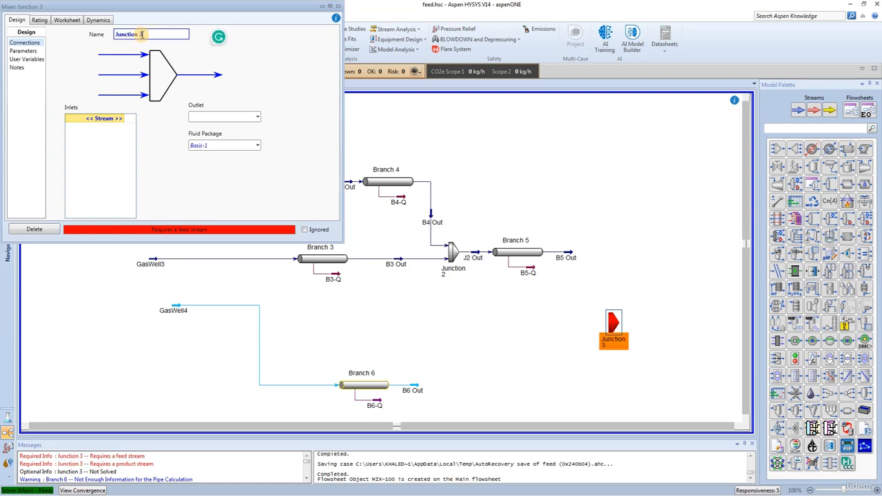
Connect B5 Out and B6 Out as inlets of Junction 3 and create its outlet stream J3 Out.
left_click(122, 120)
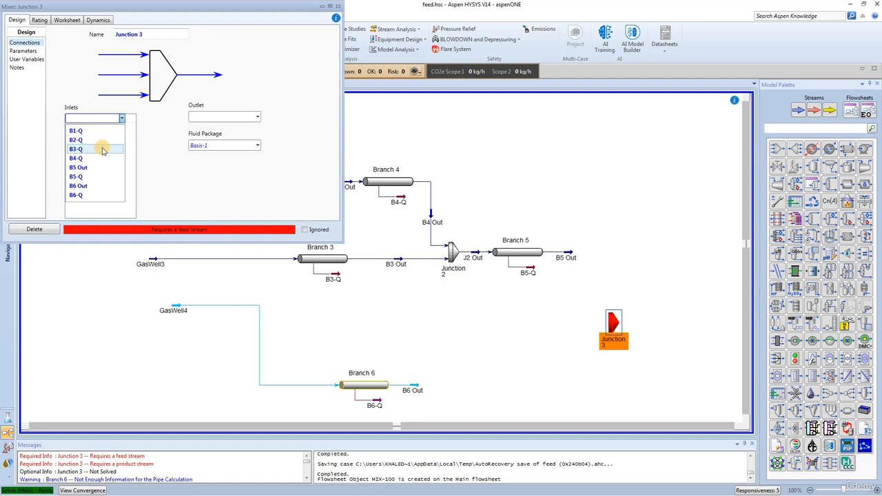
left_click(98, 169)
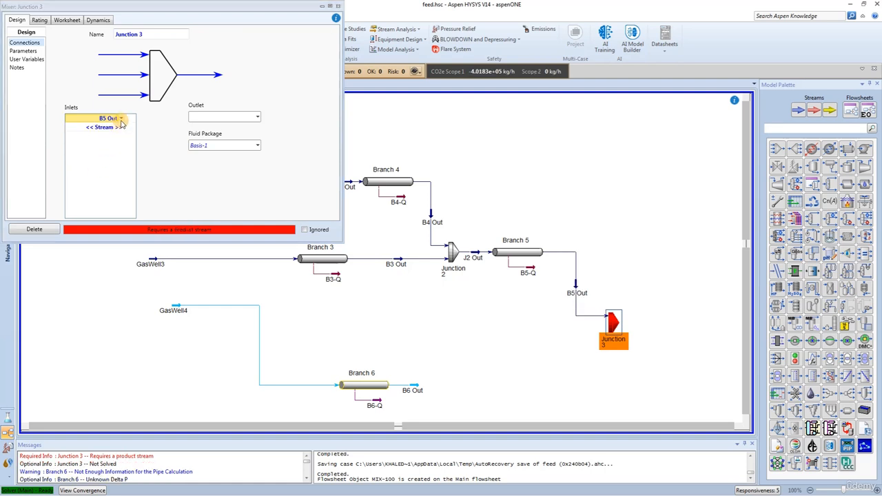
left_click(120, 129)
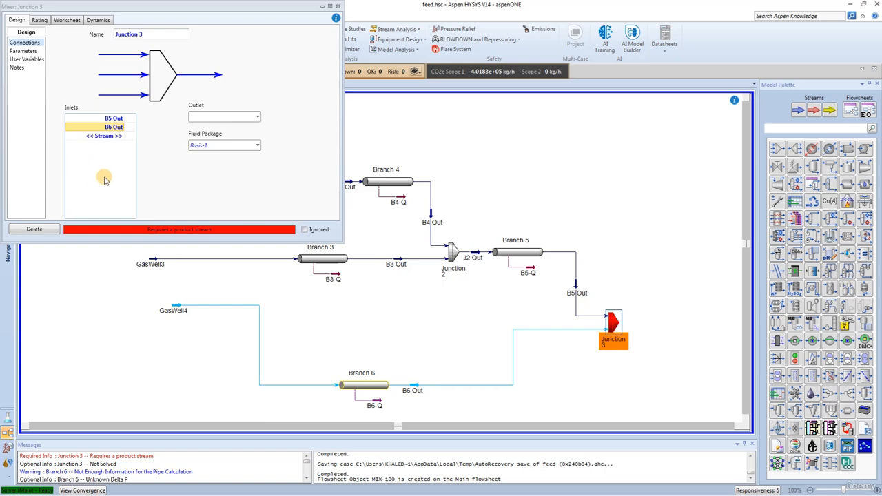
left_click(199, 115)
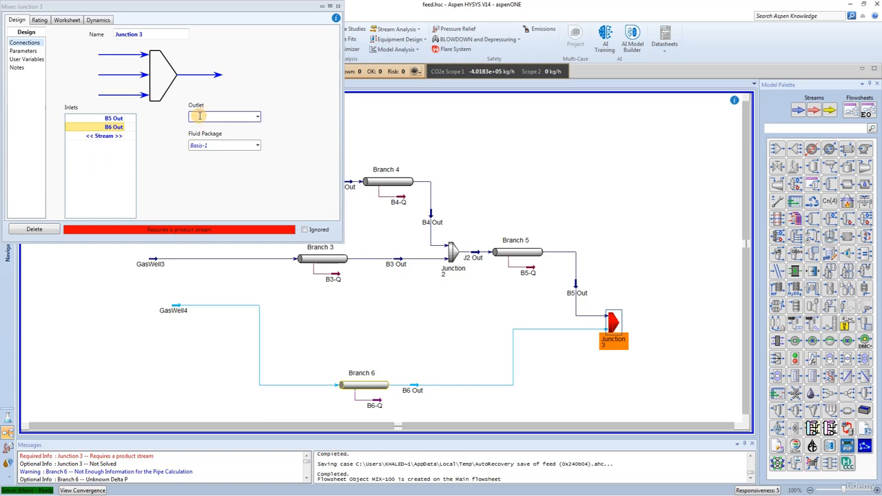
type("J3 Out")
key("Return")
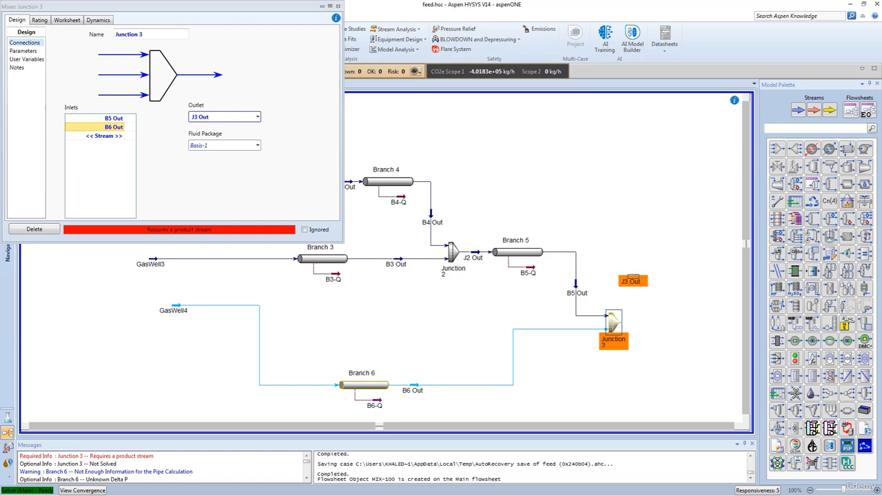
Set Junction 3's automatic pressure assignment to Equalize All and close its properties.
left_click(23, 52)
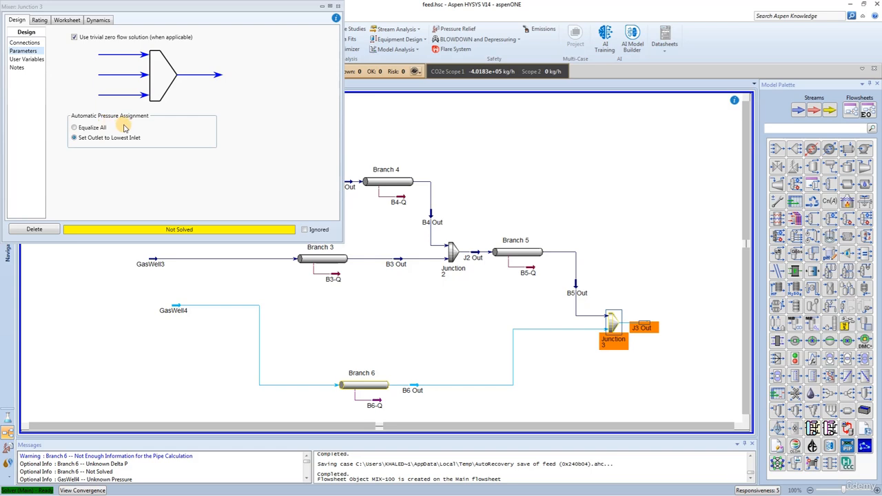
left_click(85, 130)
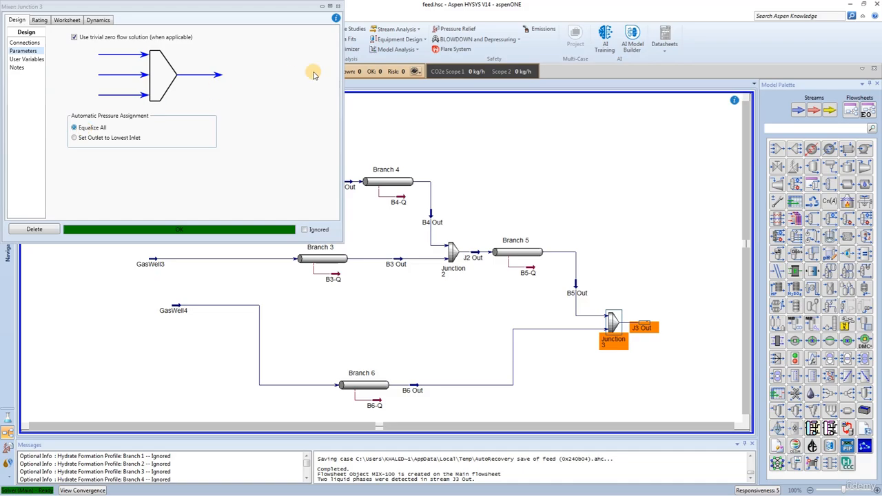
left_click(337, 6)
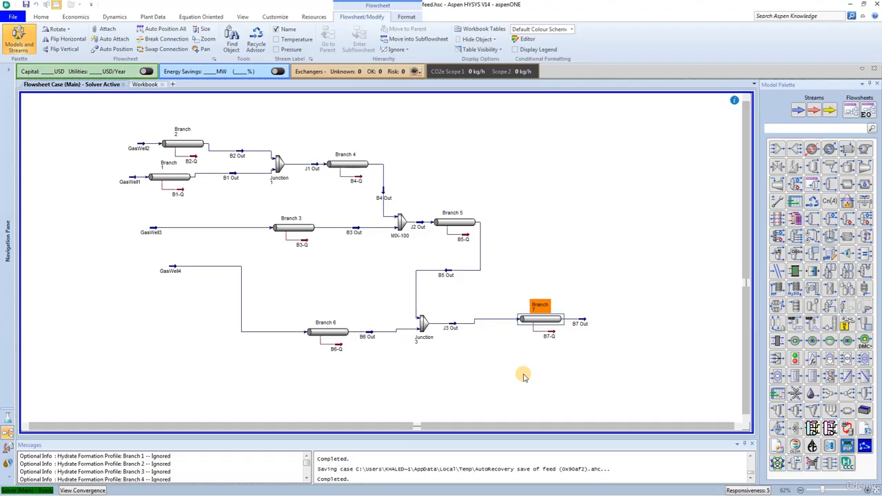
Examine the profile table of Branch 7 along its length, including the liquid and vapour velocities.
double_click(540, 321)
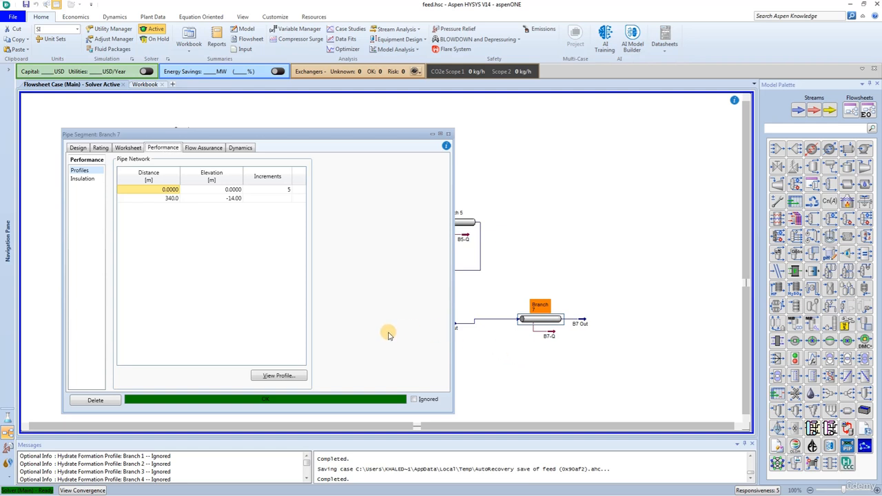
left_click(277, 377)
left_click(278, 376)
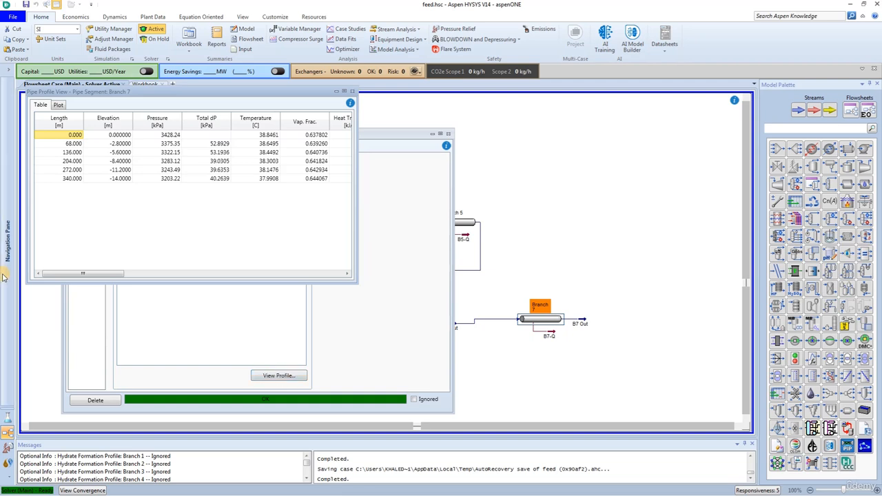
left_click_drag(72, 277, 310, 272)
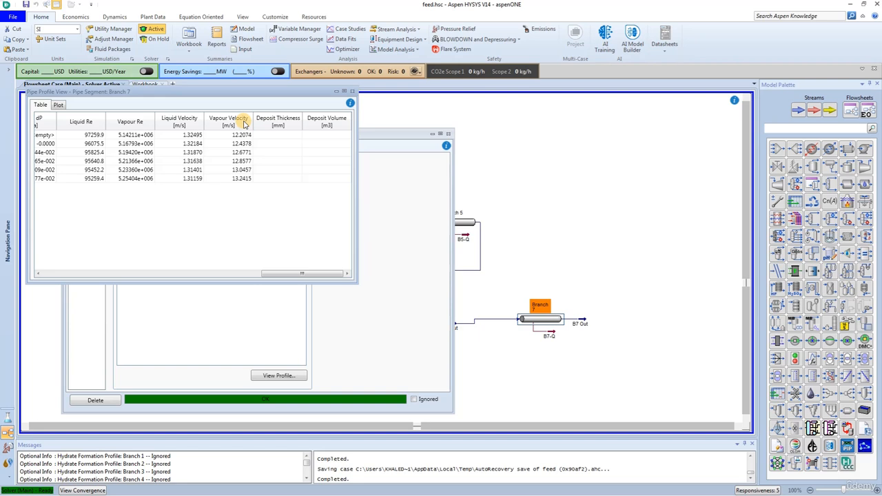
left_click(352, 92)
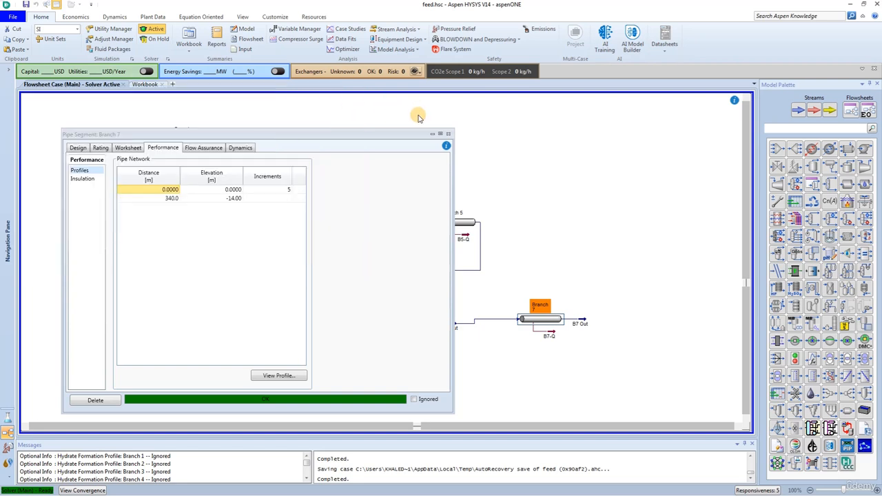
left_click(448, 133)
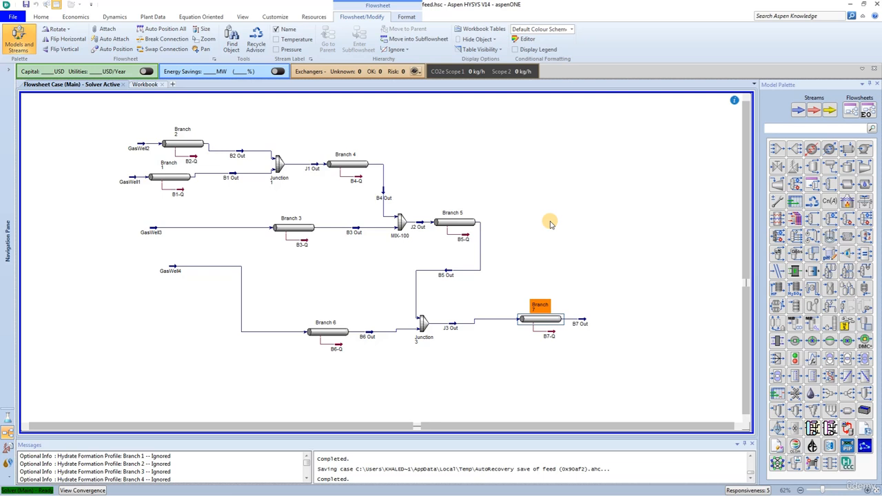
Enable the erosion calculation in the flow assurance analysis of Branch 7.
double_click(535, 317)
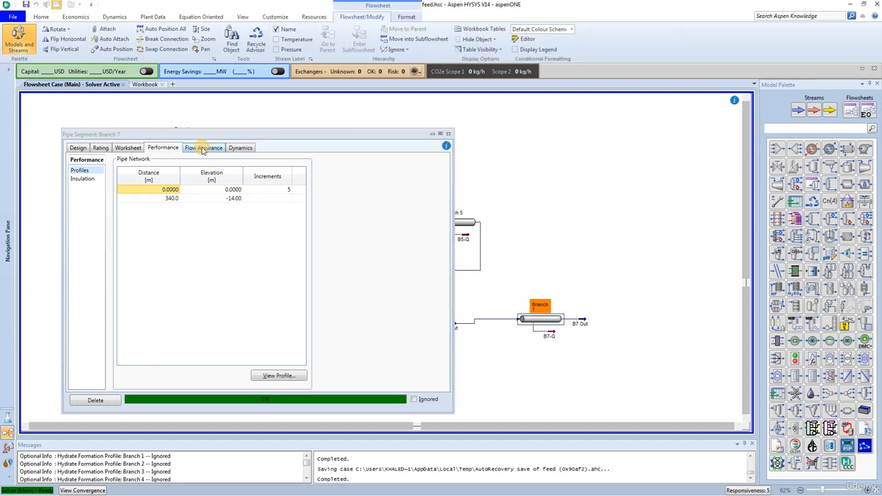
left_click(203, 149)
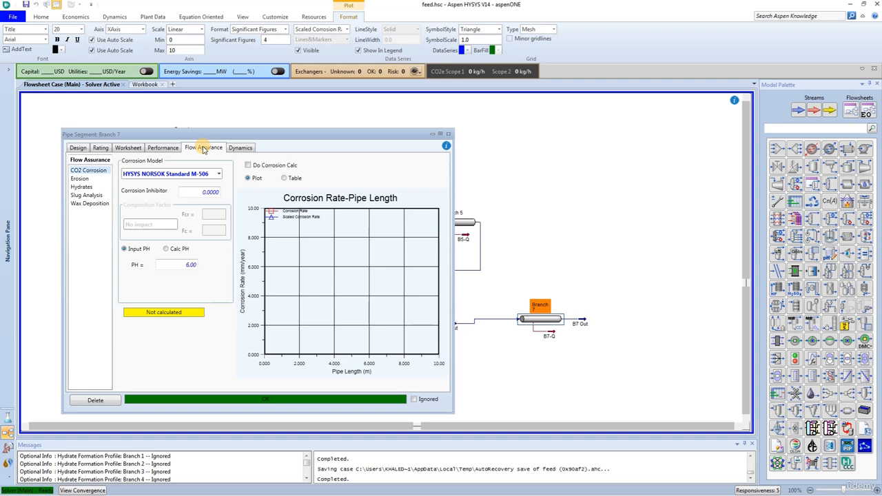
left_click(79, 179)
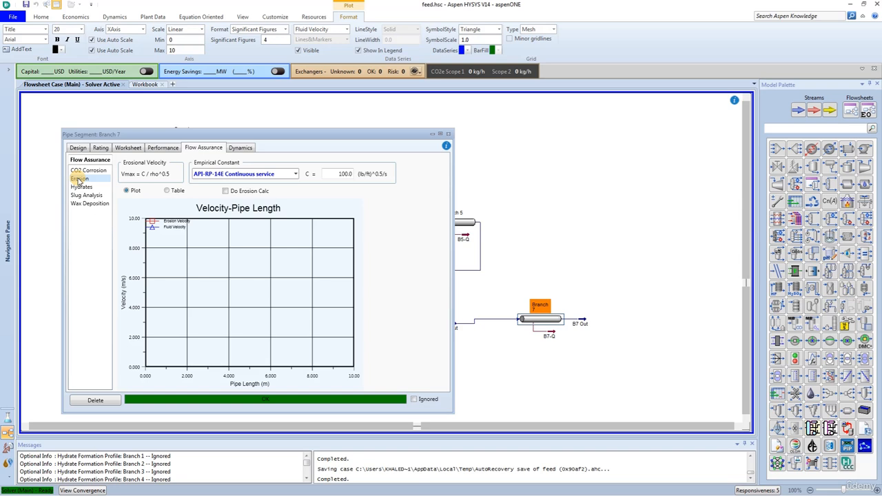
left_click(225, 192)
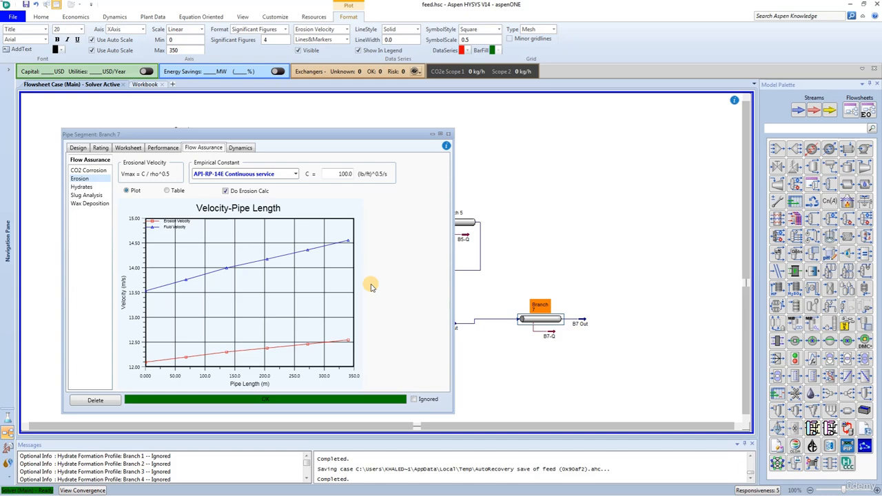
Try a 200 mm nominal diameter for Branch 7's pipe segment and examine its erosion velocity plot.
left_click(100, 147)
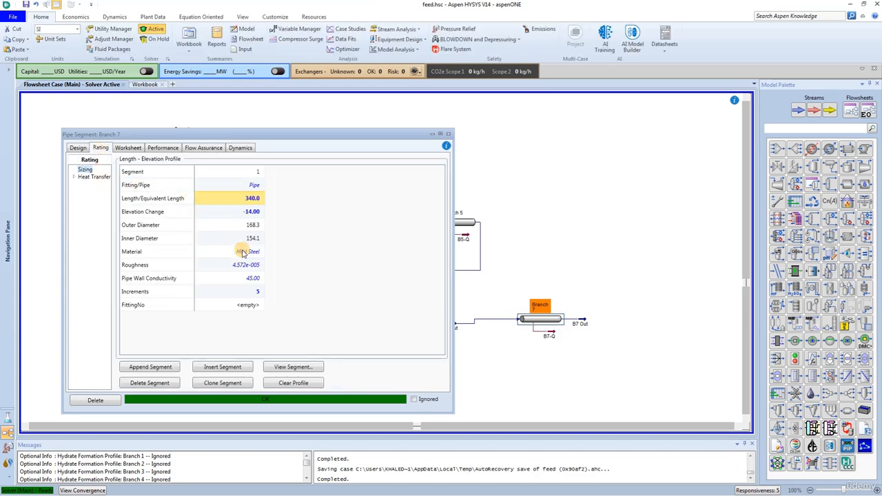
left_click(295, 368)
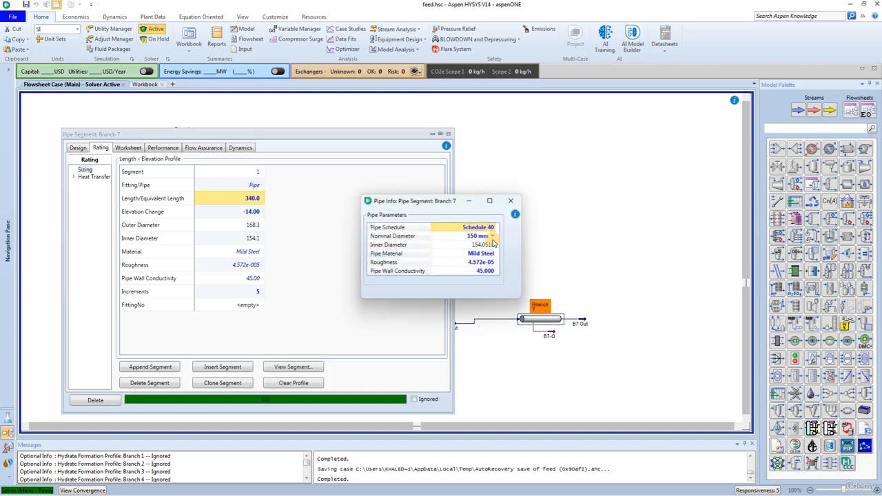
left_click(494, 237)
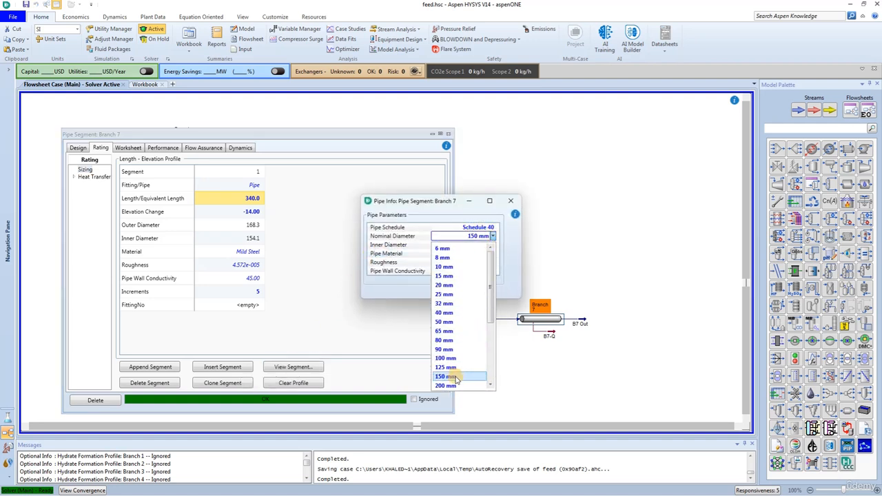
left_click(445, 340)
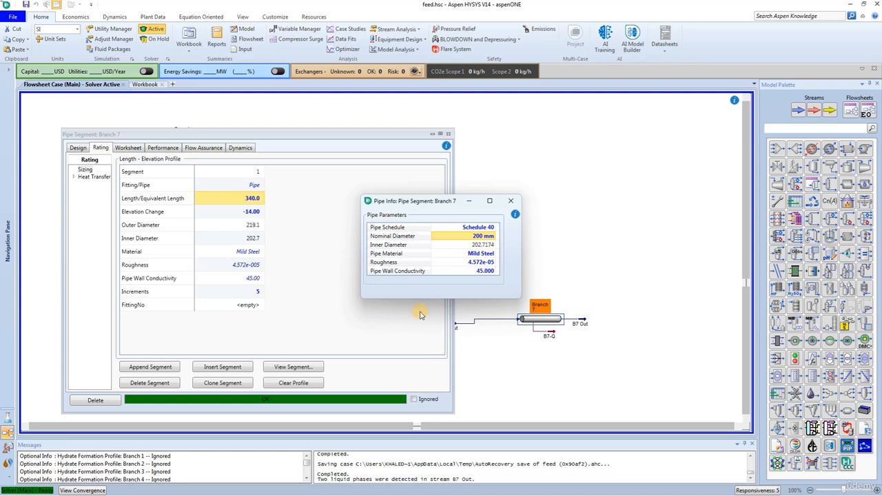
left_click(510, 201)
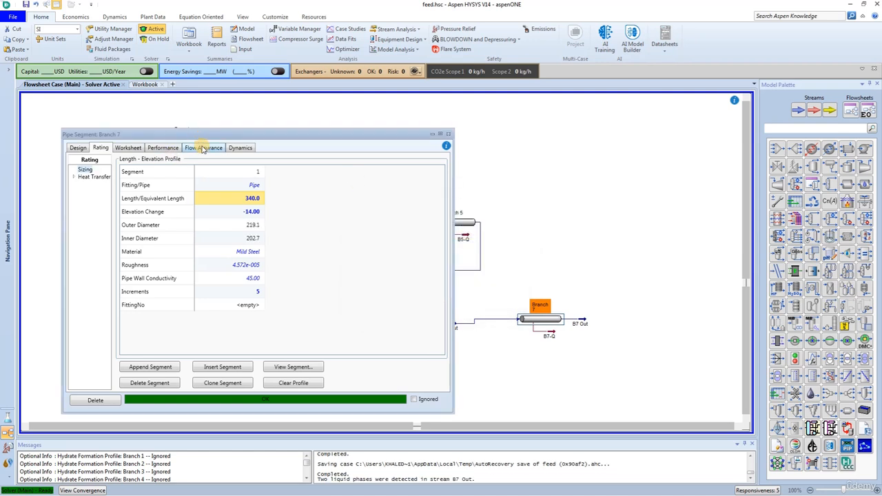
left_click(201, 147)
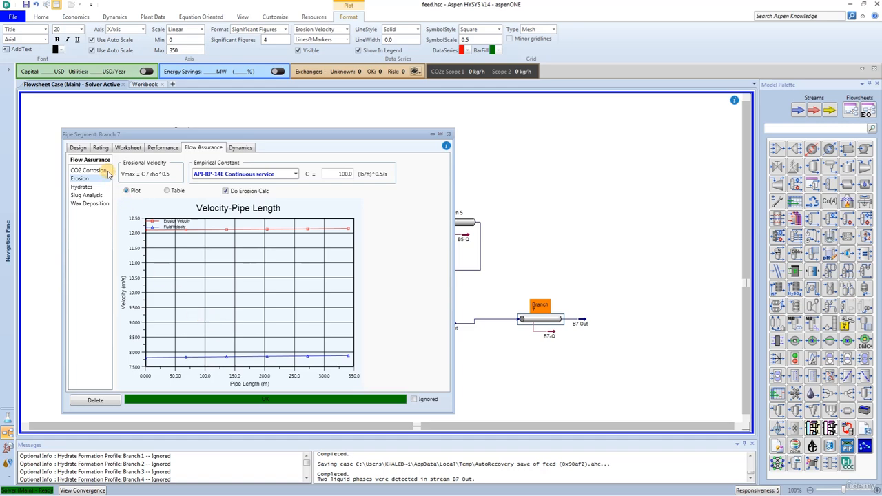
Restore Branch 7's nominal diameter to 150 mm and recheck the erosion velocity plot.
left_click(100, 149)
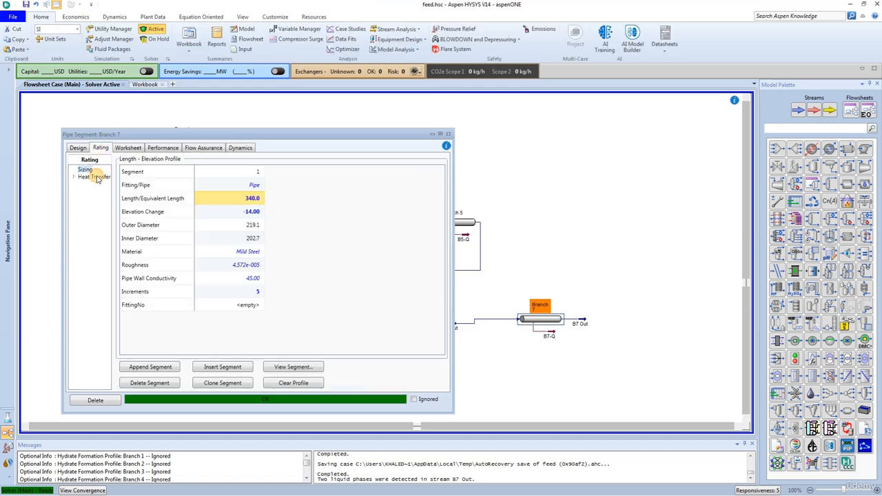
left_click(292, 367)
left_click(493, 237)
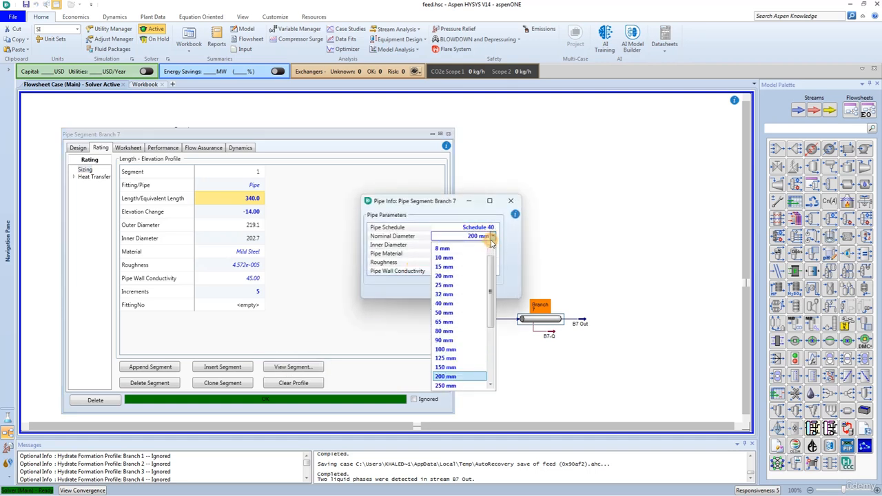
left_click(445, 367)
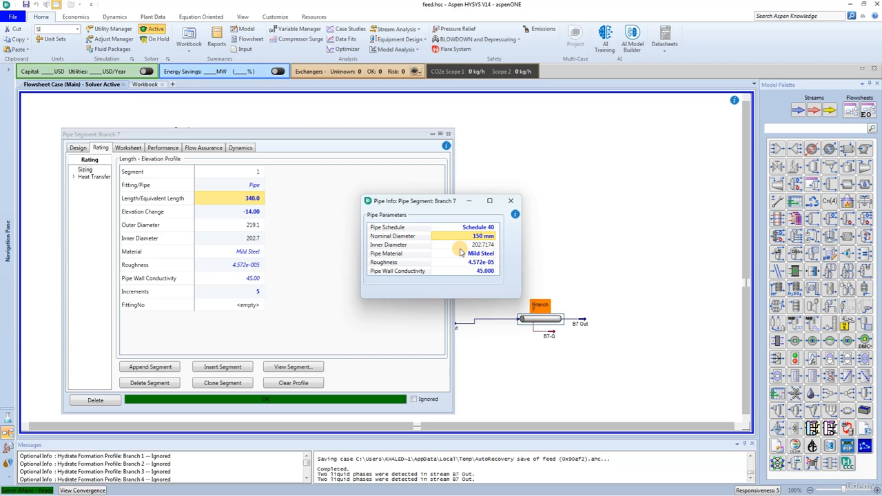
left_click(510, 201)
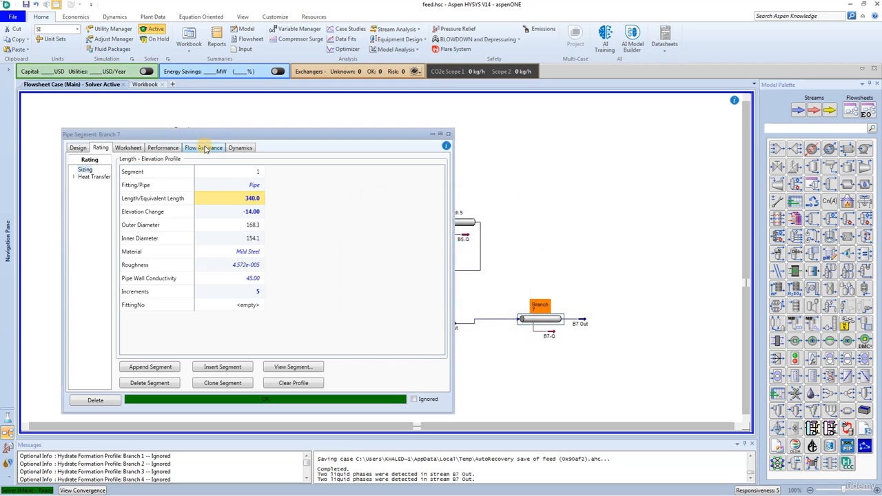
left_click(205, 149)
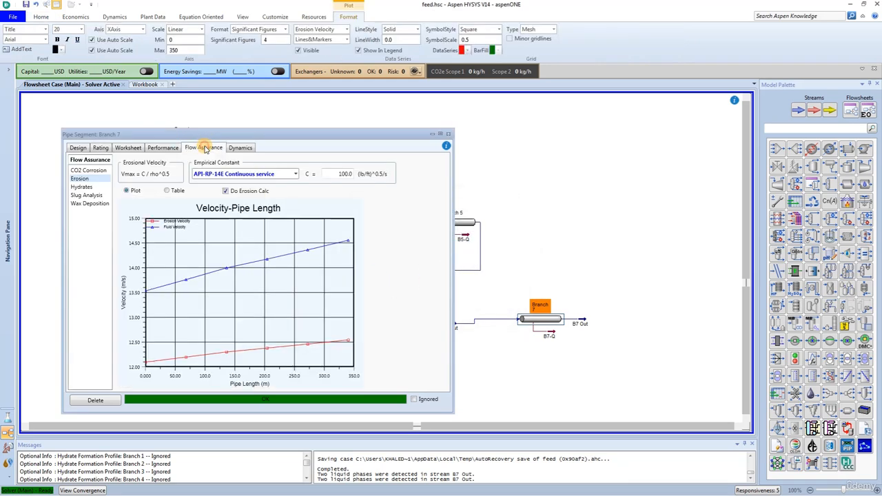
Enable slug calculations for Branch 7, review the slug results table, and close the pipe segment.
left_click(96, 198)
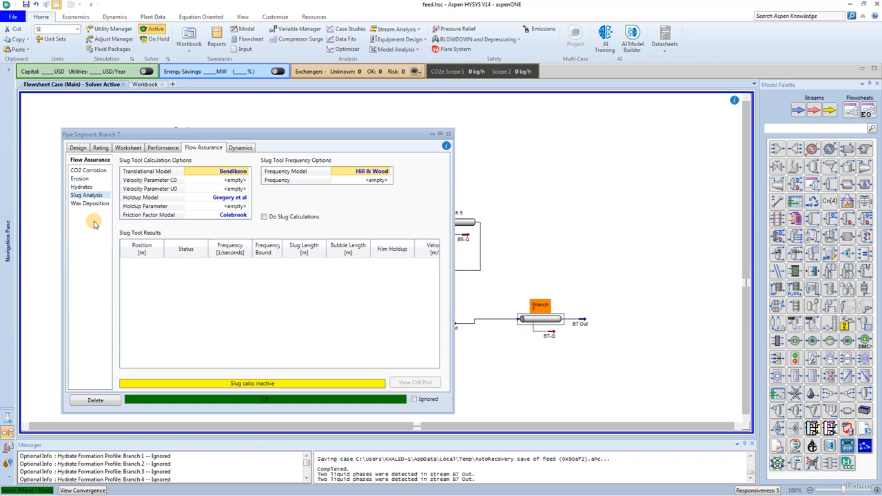
left_click(263, 217)
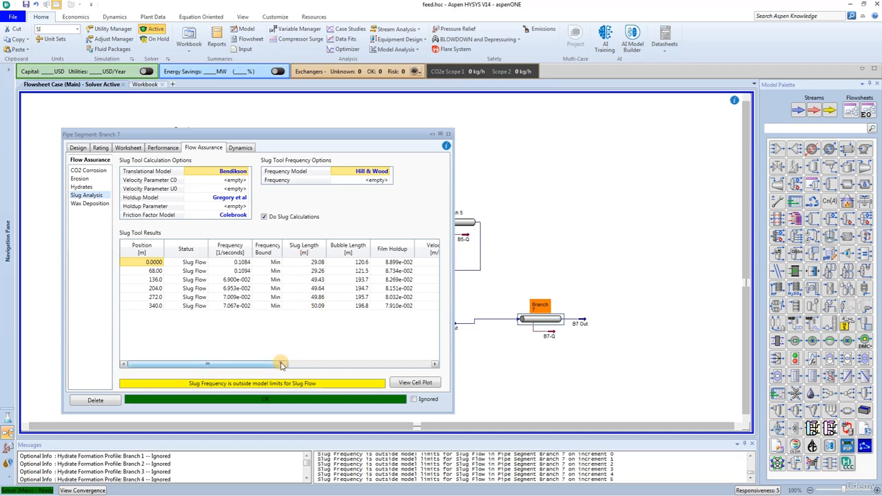
left_click_drag(281, 365, 335, 366)
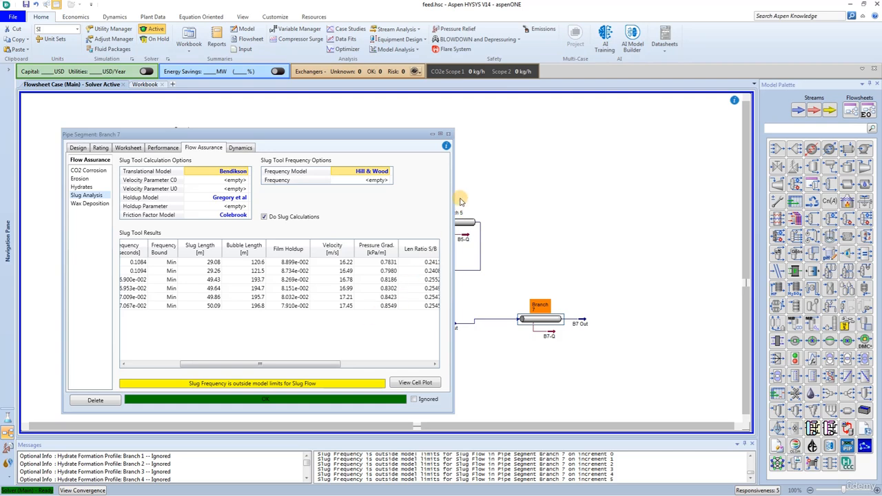
left_click(448, 135)
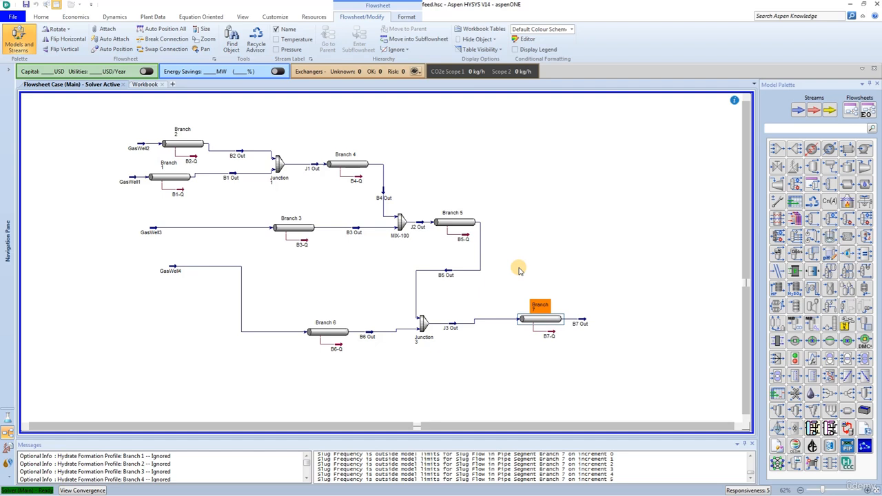
Open the conditions of the B7 Out stream to examine the network's outlet.
left_click(554, 296)
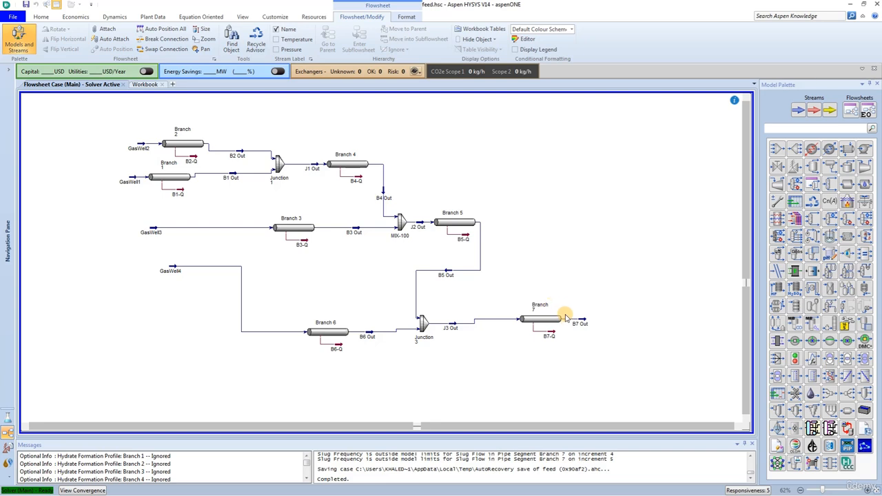
mouse_move(583, 324)
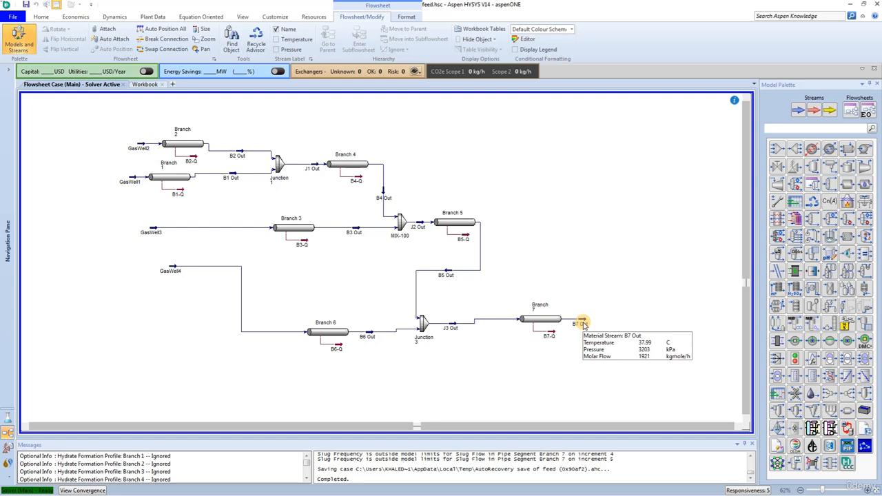
double_click(583, 324)
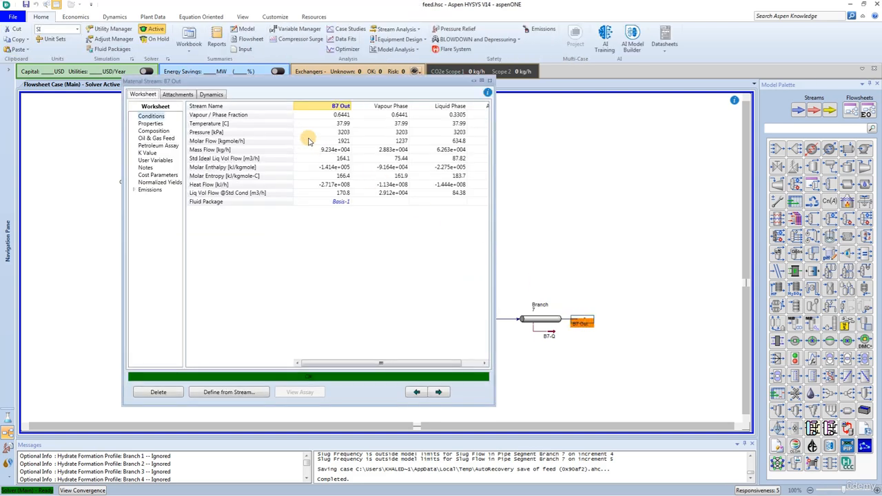
Close the B7 Out stream and clear the pressure specification of the GasWell1 stream.
mouse_move(338, 128)
left_click(490, 82)
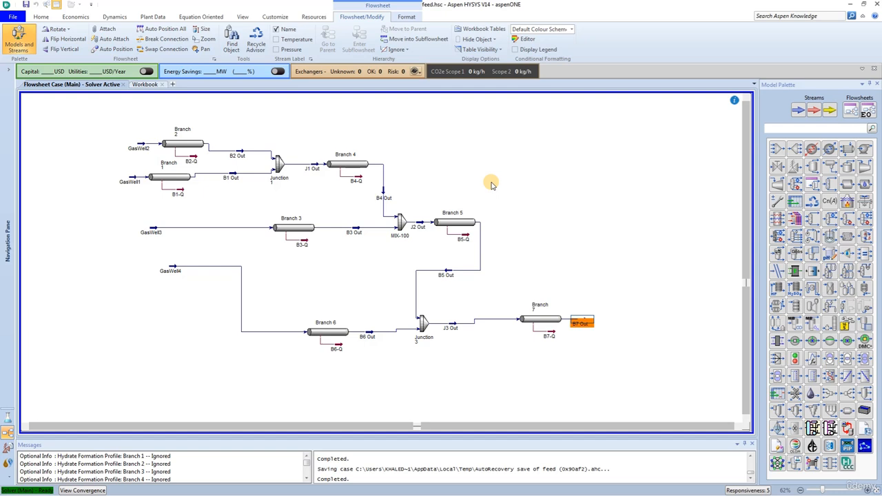
left_click(544, 276)
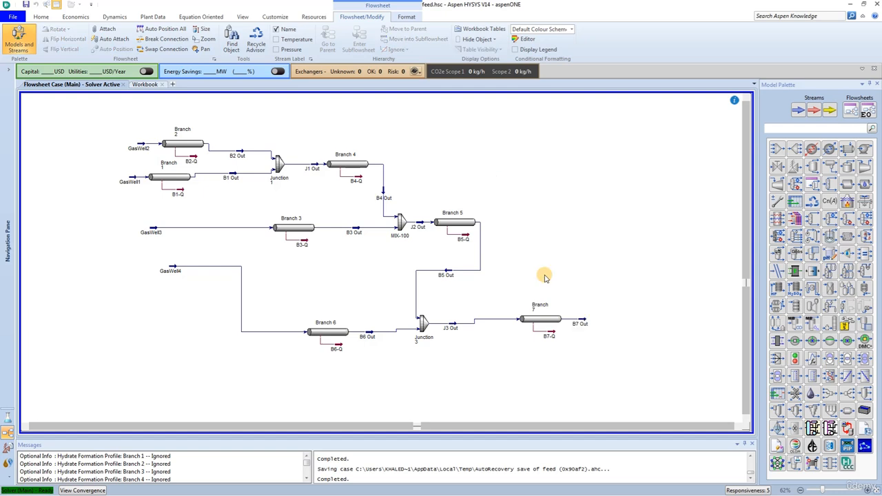
double_click(132, 177)
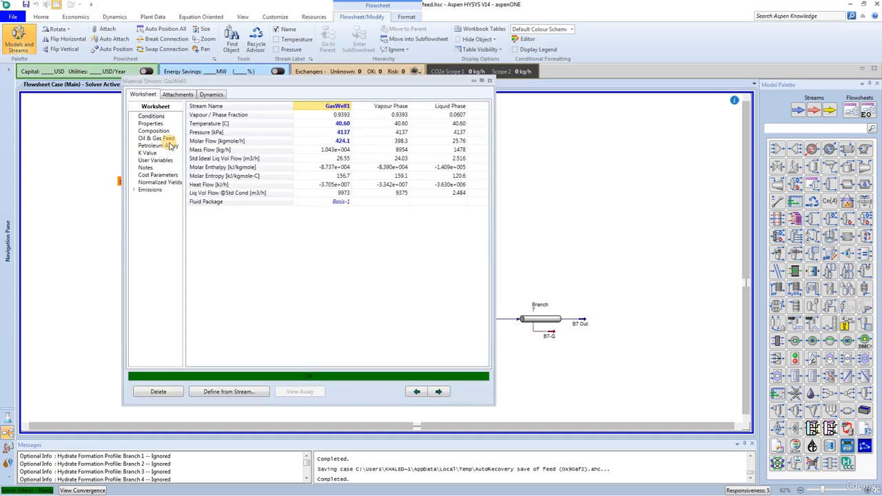
left_click(338, 133)
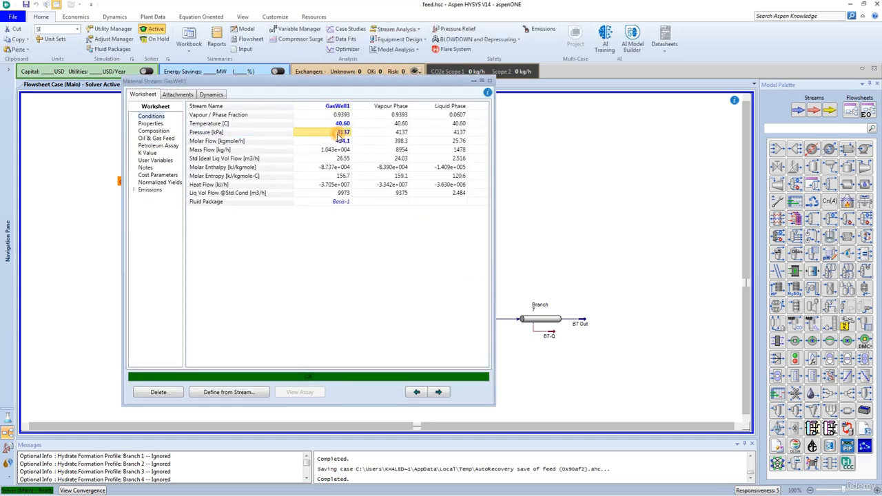
key("Delete")
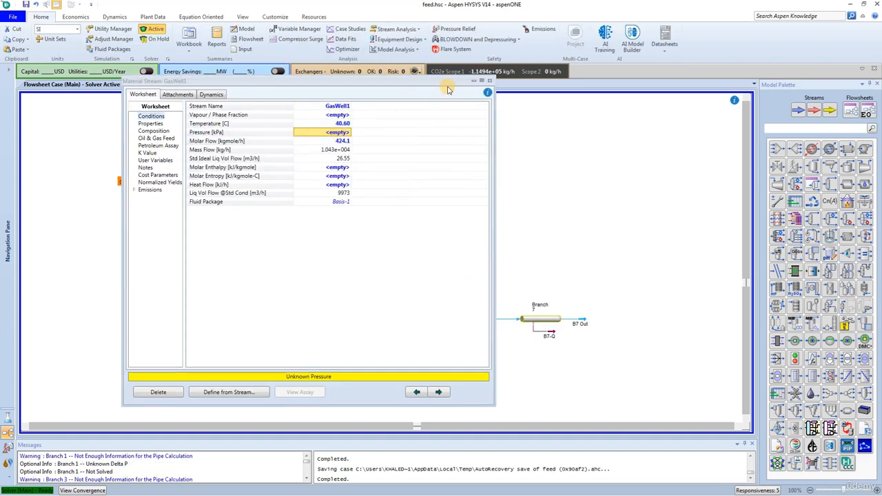
left_click(490, 81)
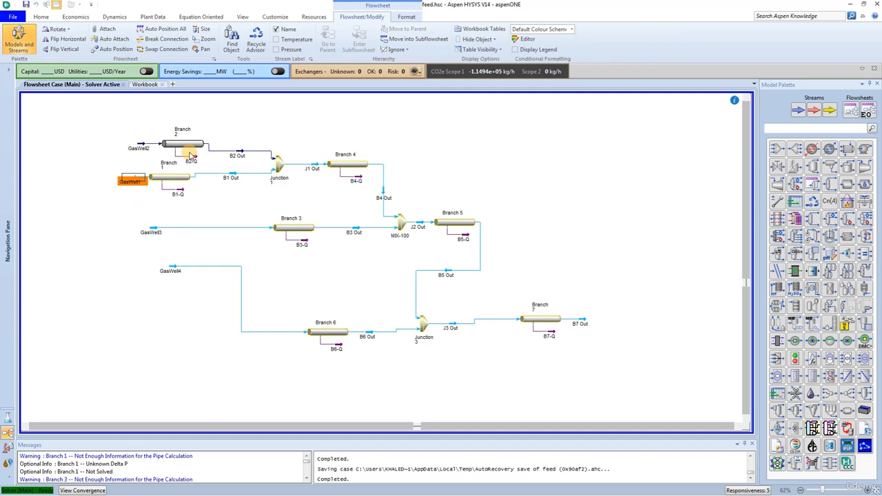
Clear the pressure specification of the GasWell2 stream.
double_click(141, 146)
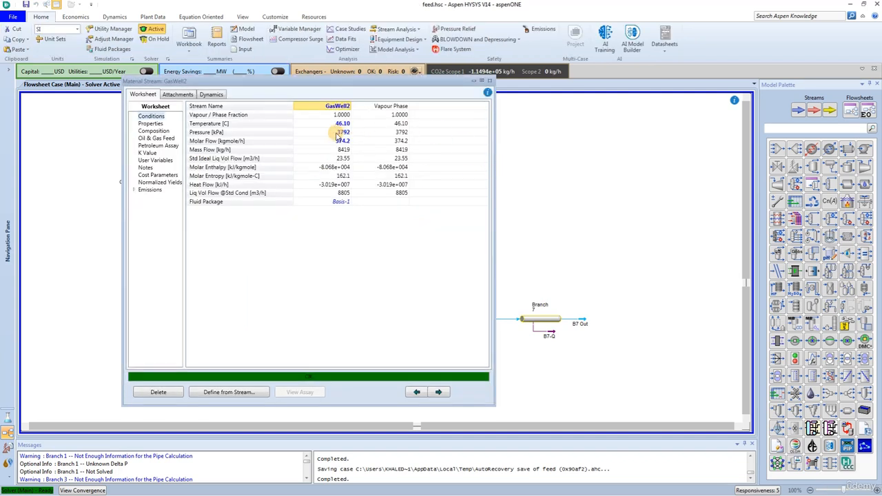
left_click(339, 133)
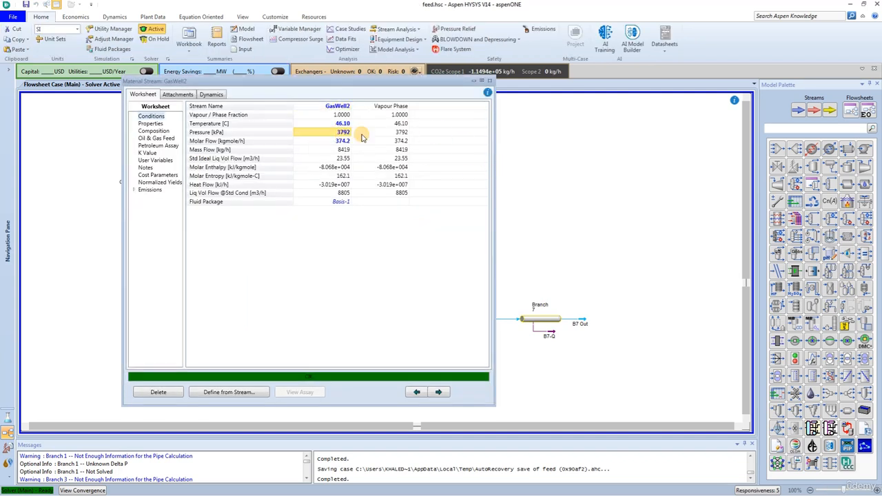
key("Delete")
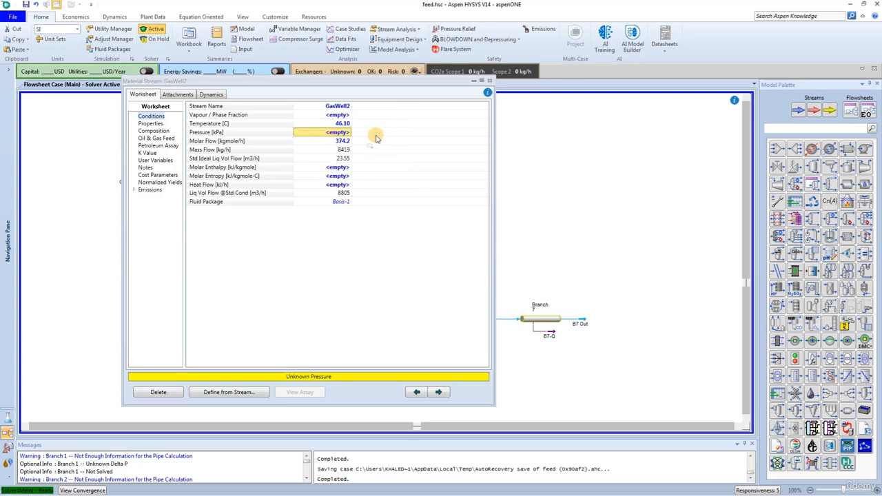
left_click(490, 83)
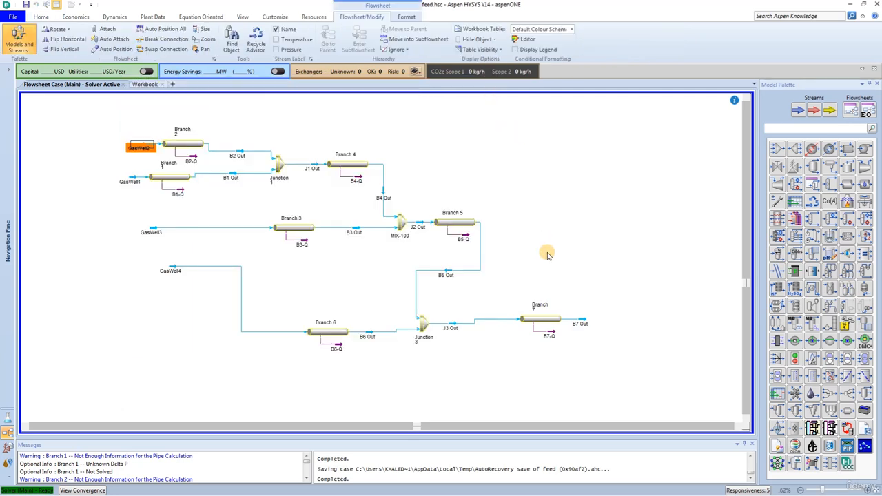
Specify the B7 Out stream with a temperature of 38 °C and a pressure of 3103 kPa.
double_click(580, 323)
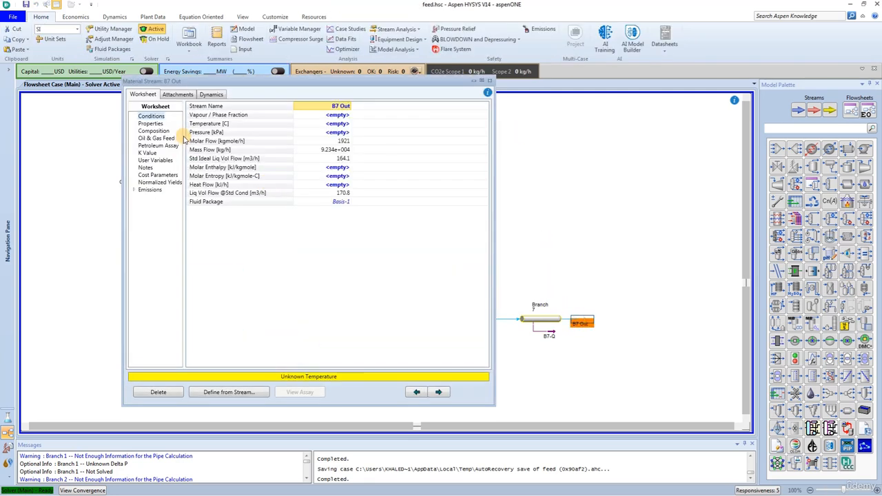
left_click(337, 124)
type("38")
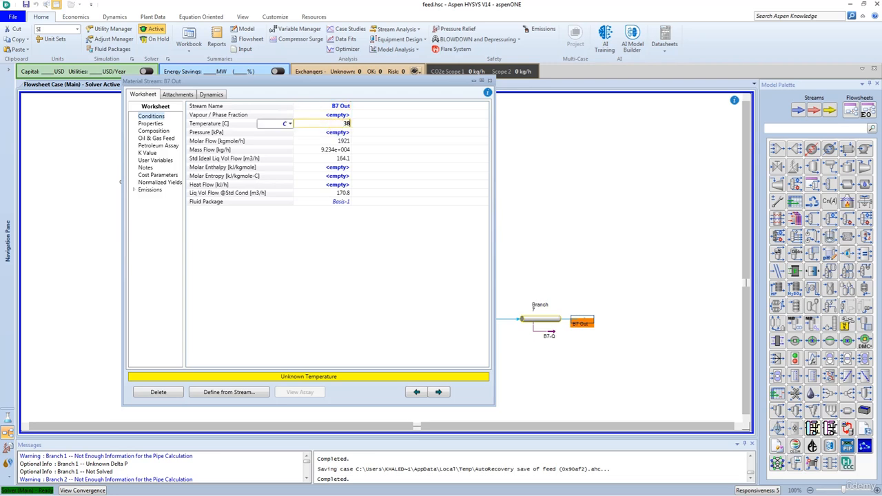
key("Return")
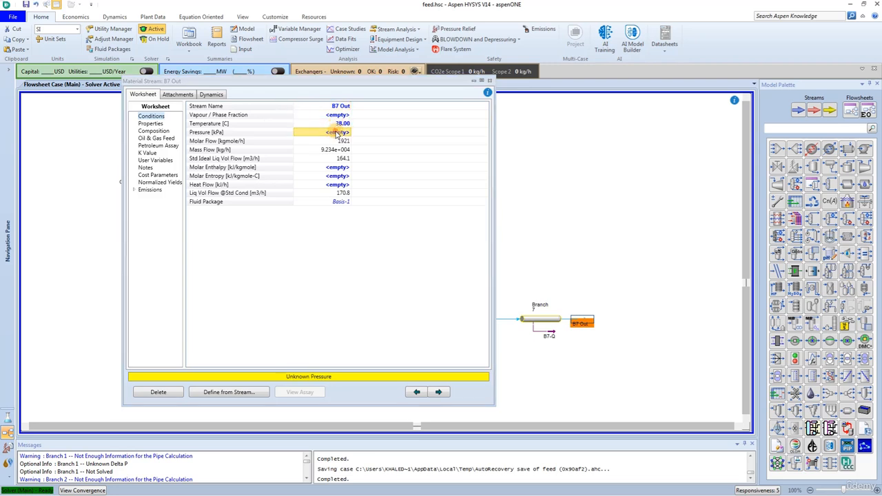
type("3103")
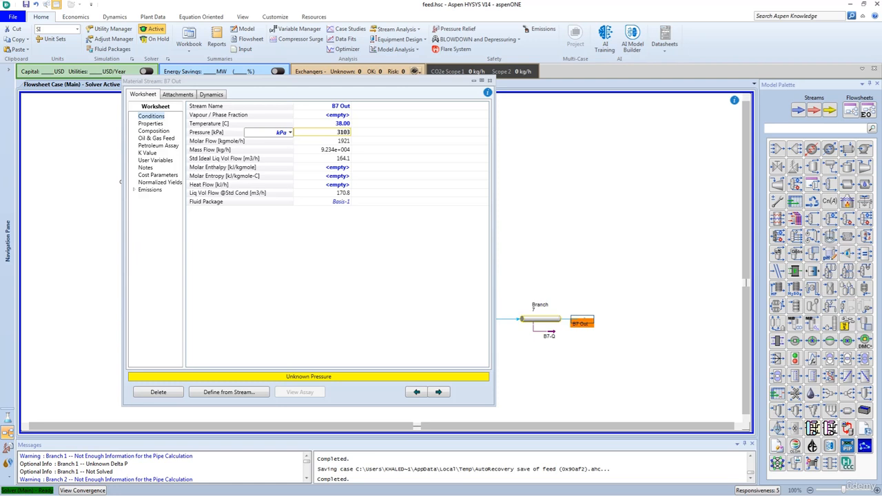
key("Return")
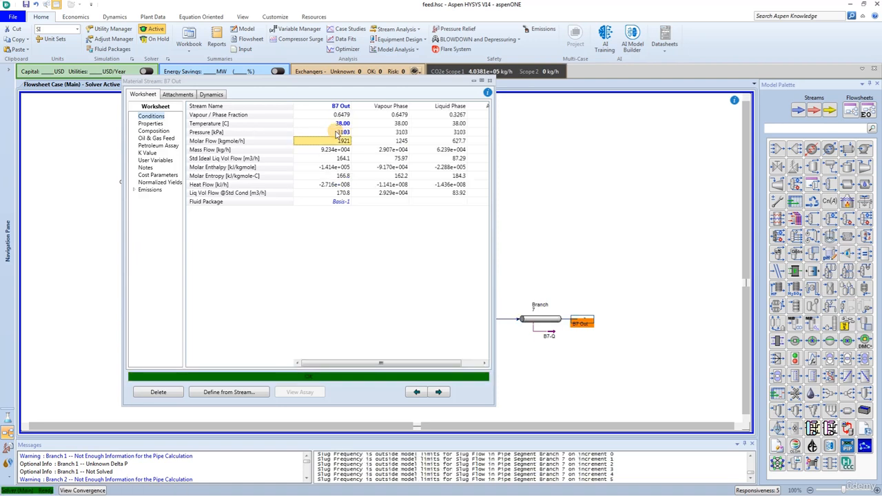
mouse_move(337, 133)
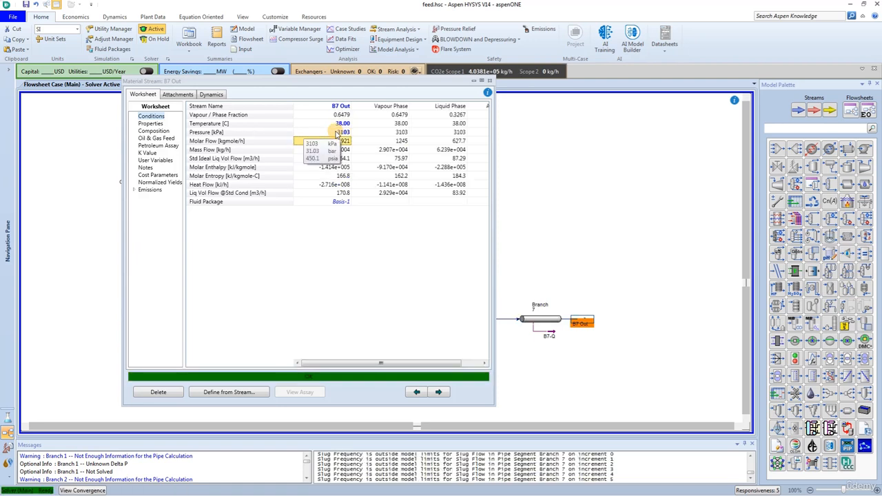
left_click(489, 81)
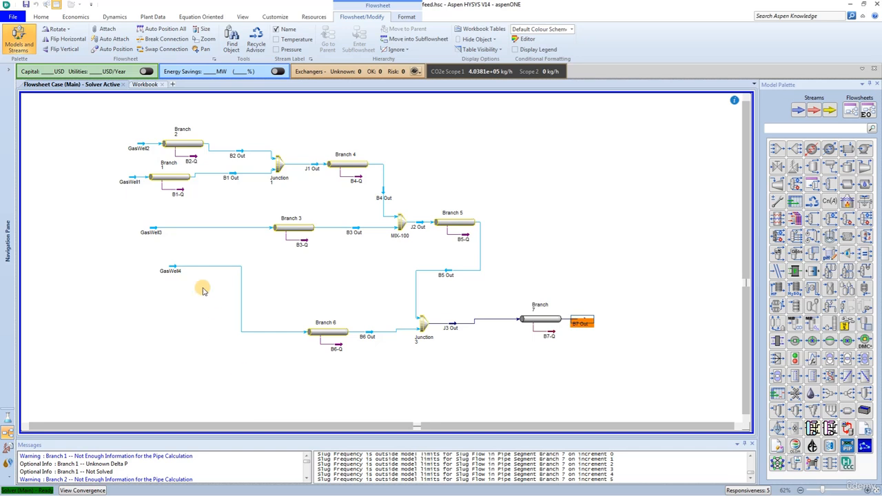
Set Junction 1's automatic pressure assignment to Equalize All and close the mixer.
double_click(279, 167)
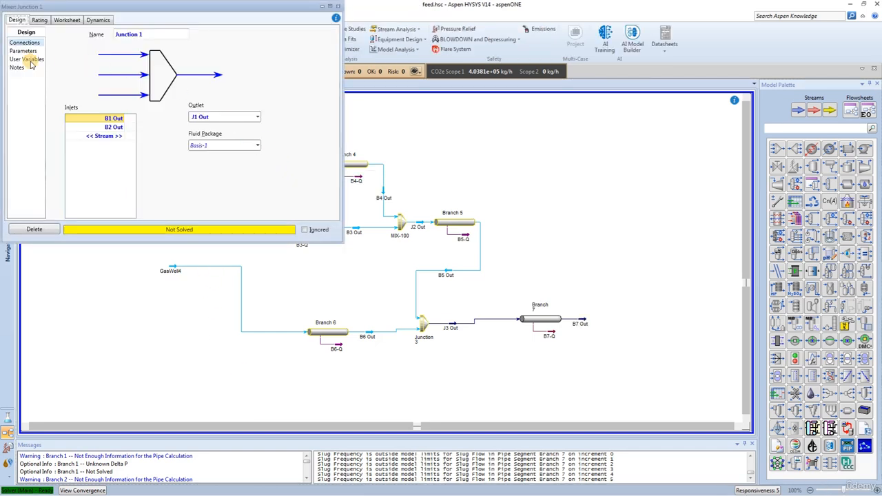
left_click(23, 51)
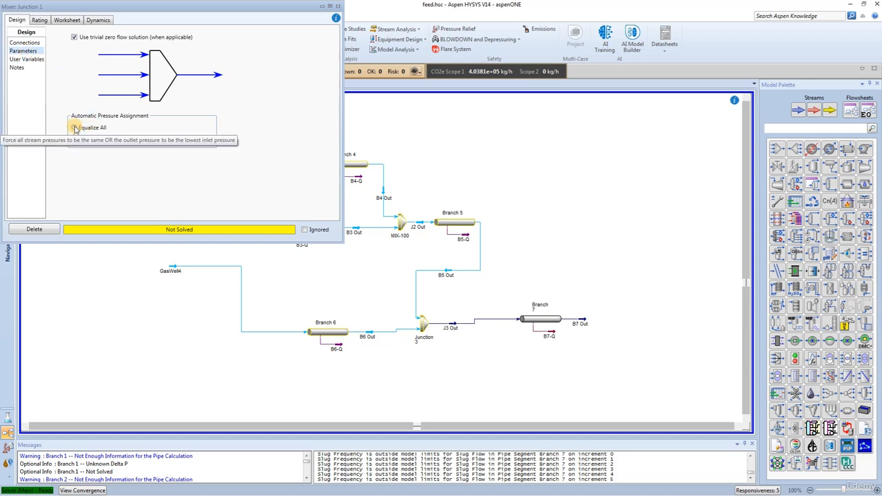
left_click(74, 129)
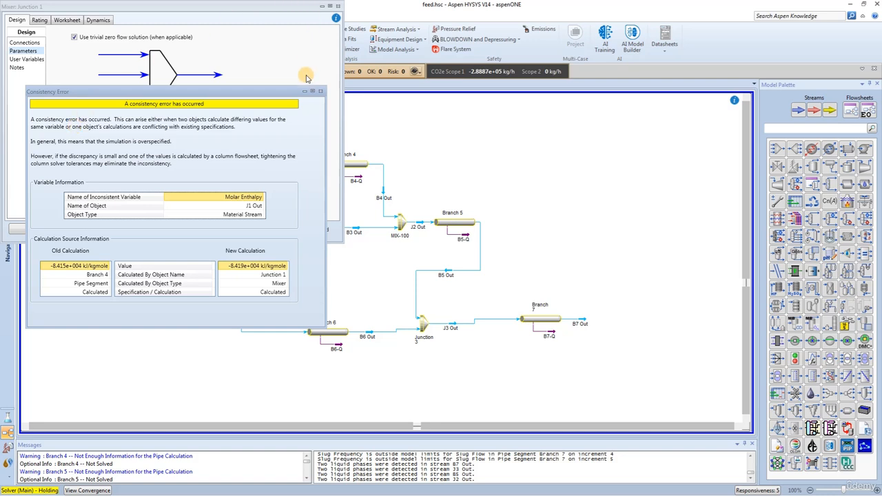
left_click(321, 91)
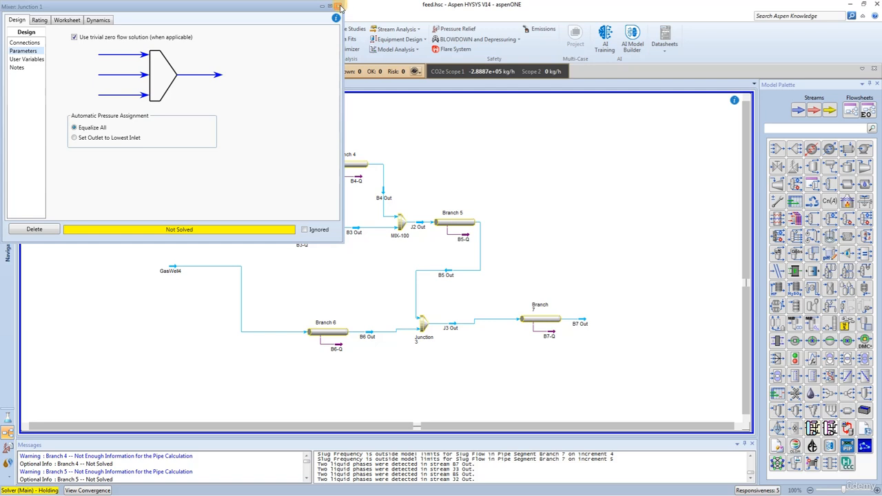
left_click(337, 6)
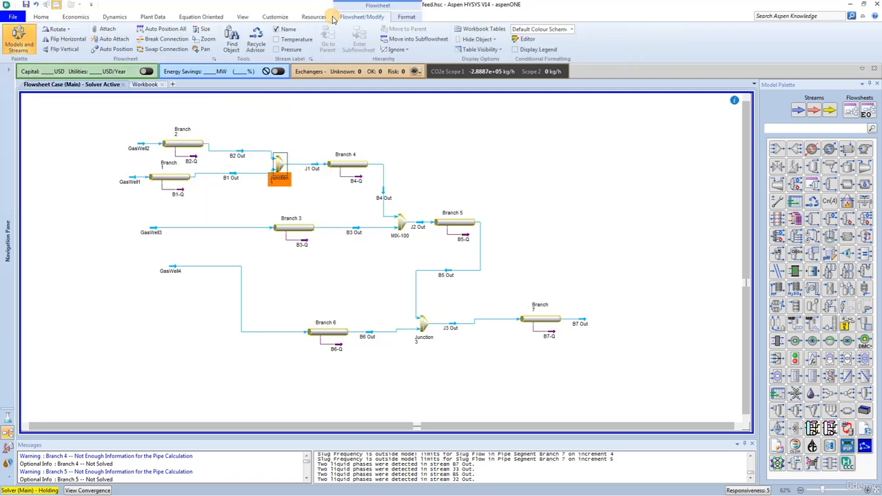
Clear the temperature specification of the GasWell2 stream.
double_click(133, 149)
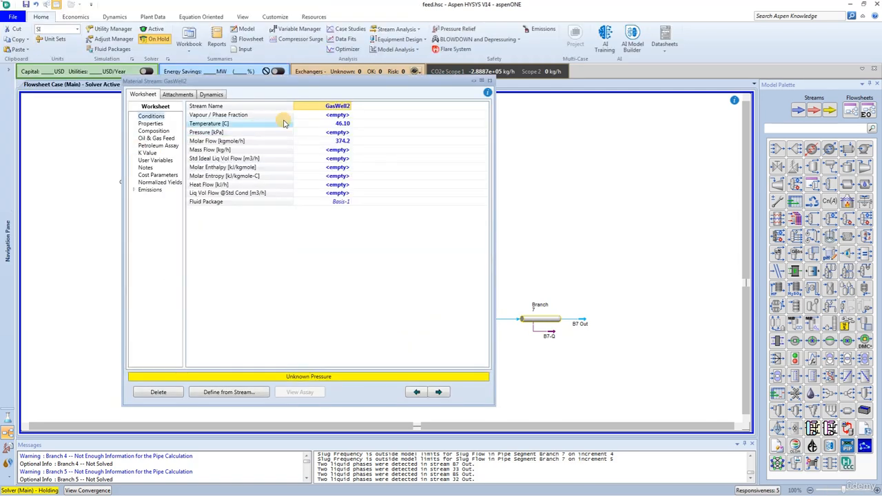
left_click(338, 123)
left_click(338, 126)
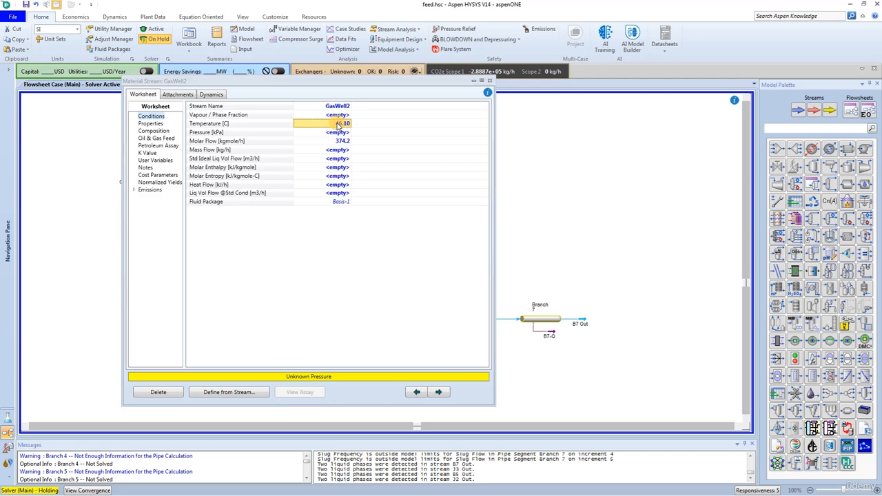
key("Delete")
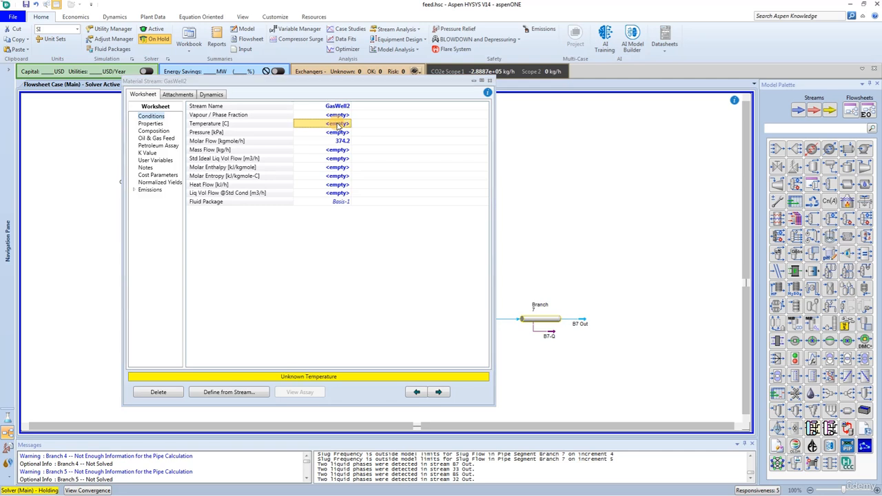
left_click(490, 82)
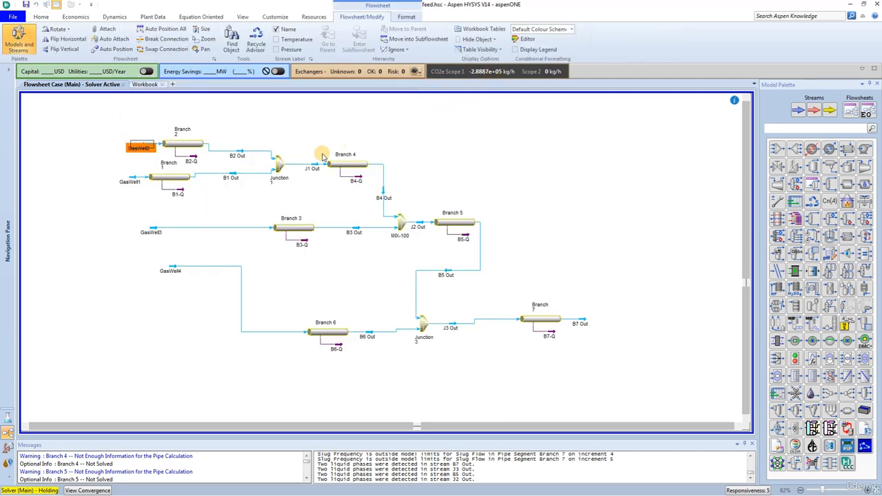
Switch the solver from On Hold back to Active to recalculate the network.
left_click(289, 187)
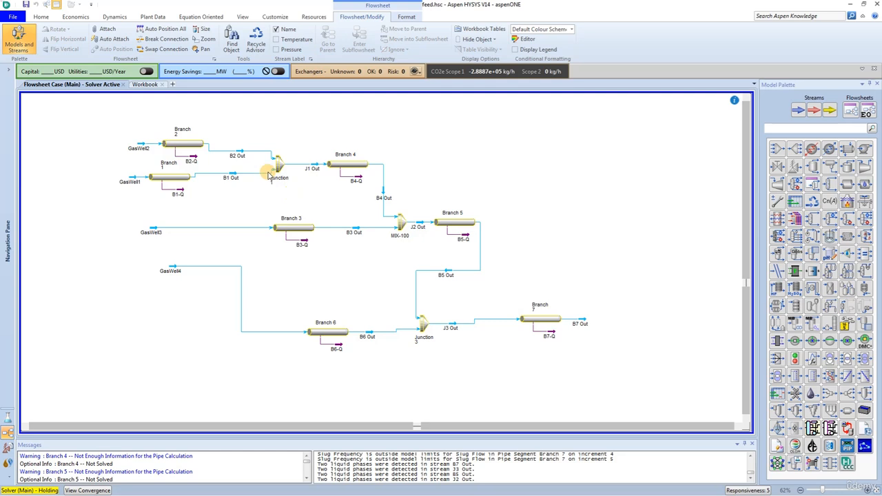
left_click(40, 19)
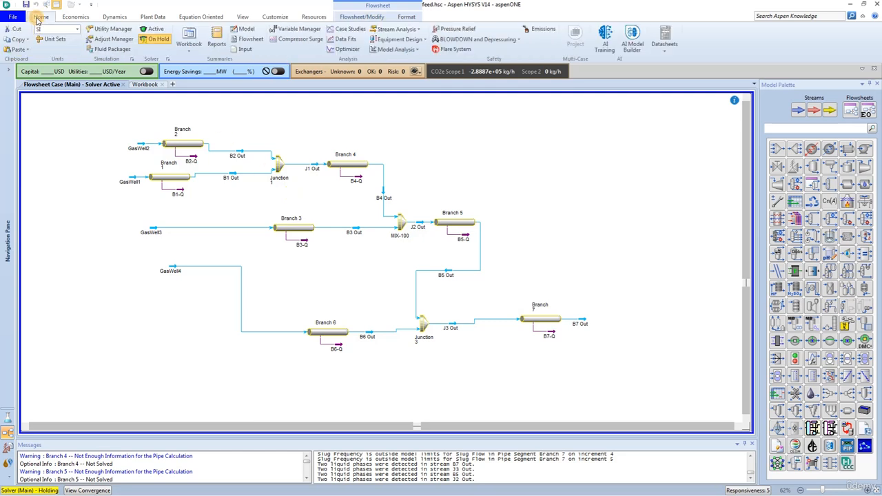
left_click(154, 30)
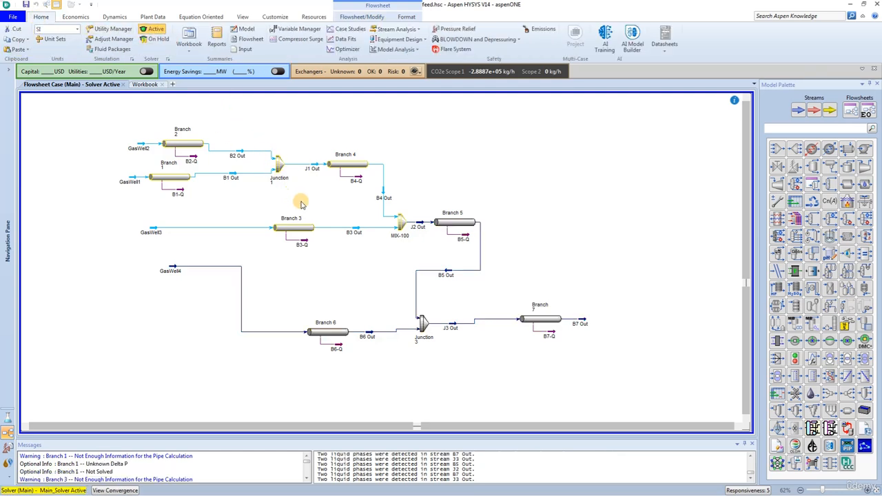